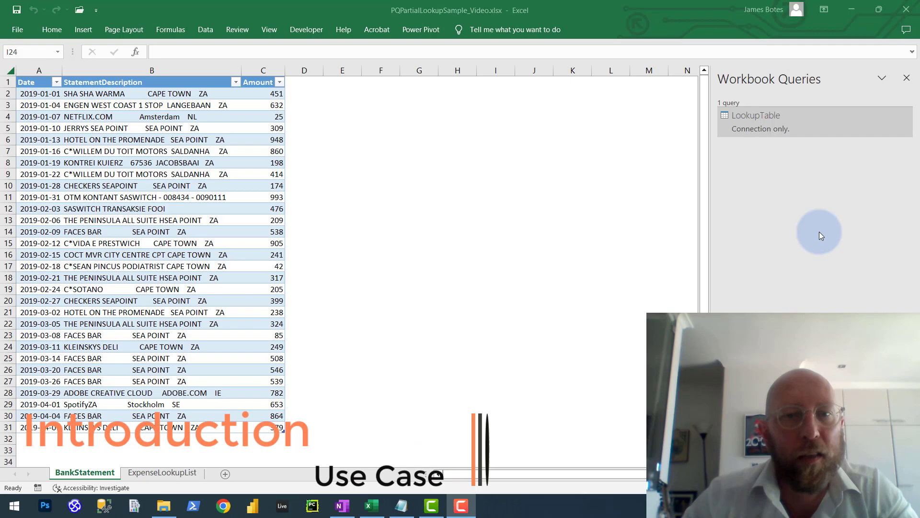
Review the BankStatement descriptions, such as FACES BAR and CHECKERS SEAPOINT, alongside Date and Amount.
drag(115, 82, 115, 427)
click(179, 128)
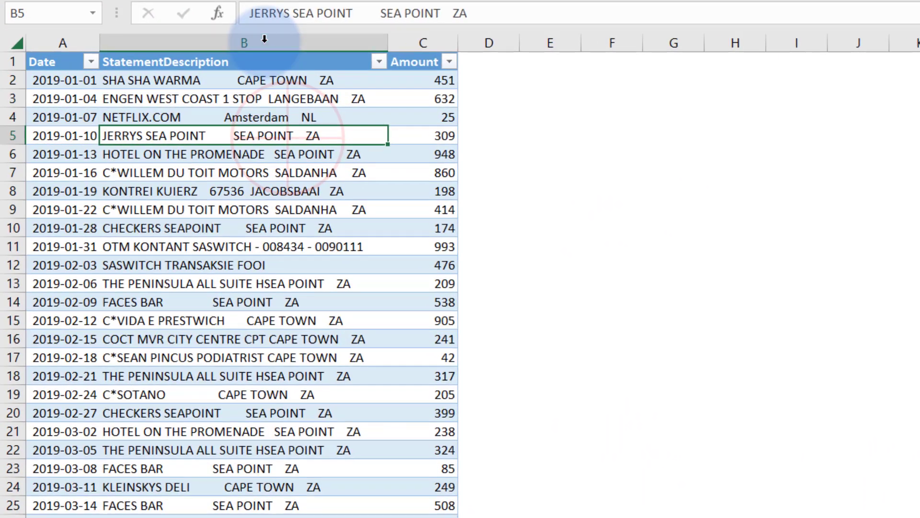
click(265, 39)
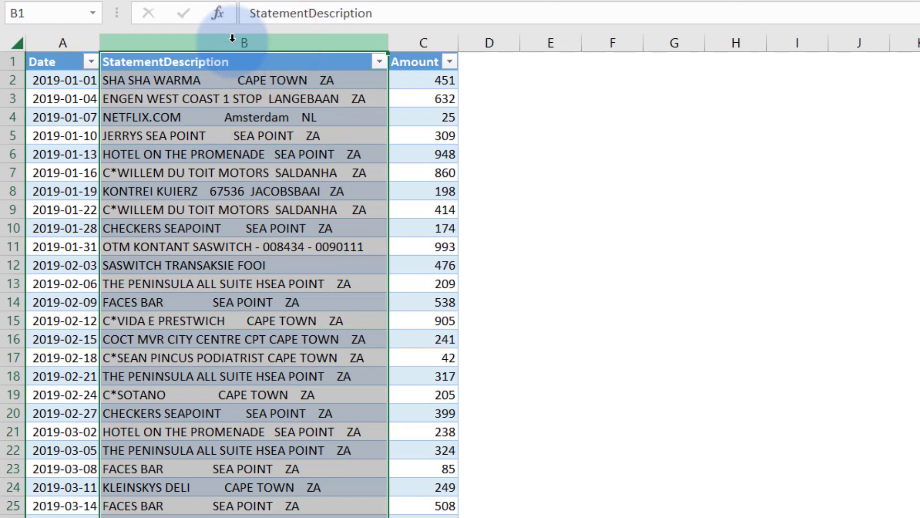
click(191, 128)
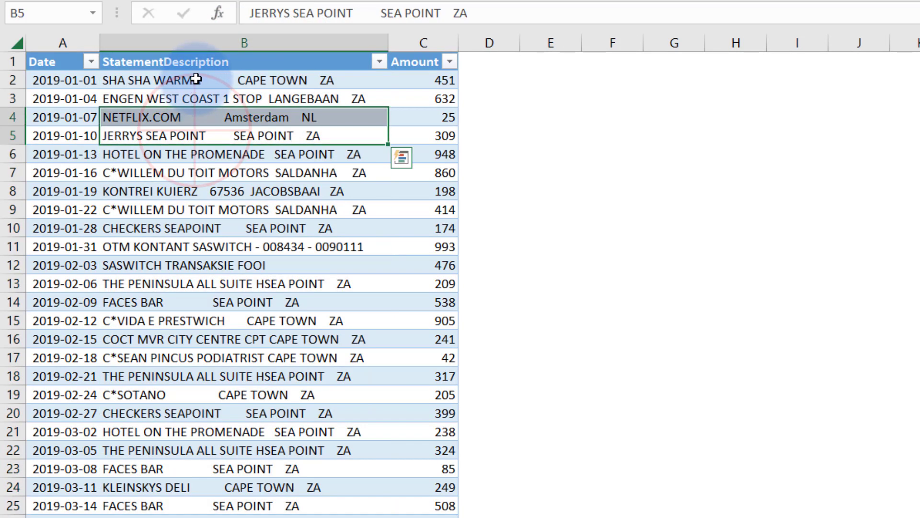
drag(174, 76, 174, 515)
click(178, 506)
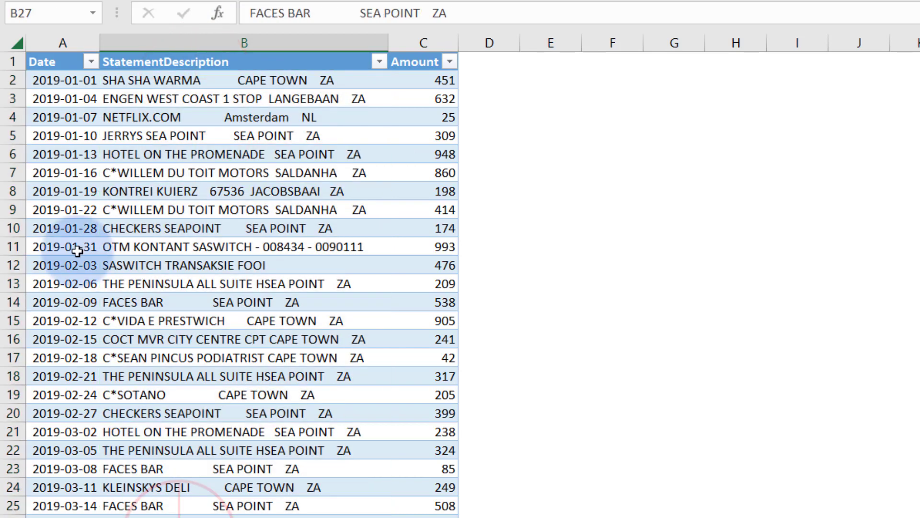
click(62, 42)
click(436, 38)
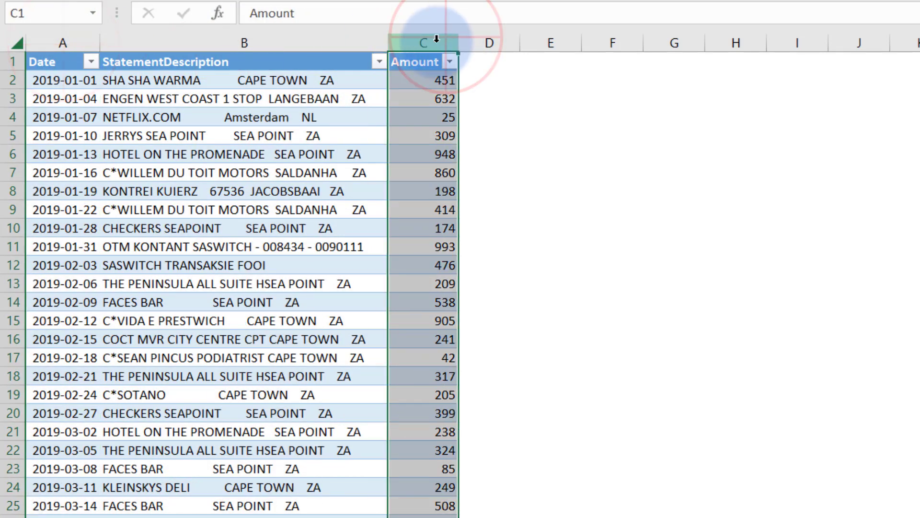
click(269, 173)
drag(240, 80, 240, 516)
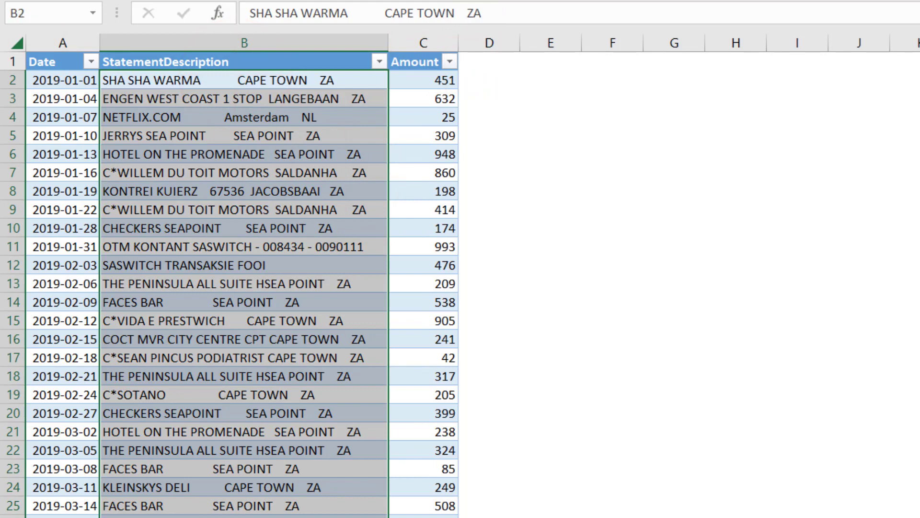
click(164, 173)
drag(148, 117, 211, 137)
click(206, 210)
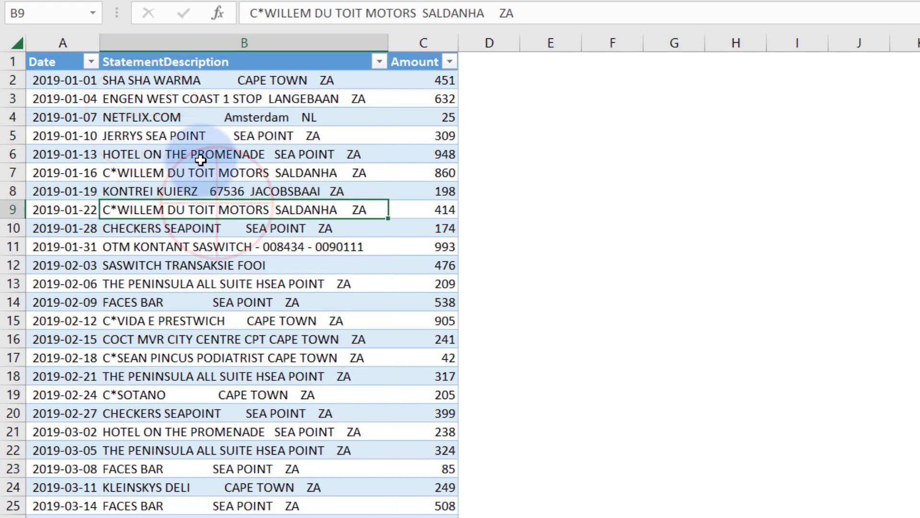
click(195, 155)
click(180, 231)
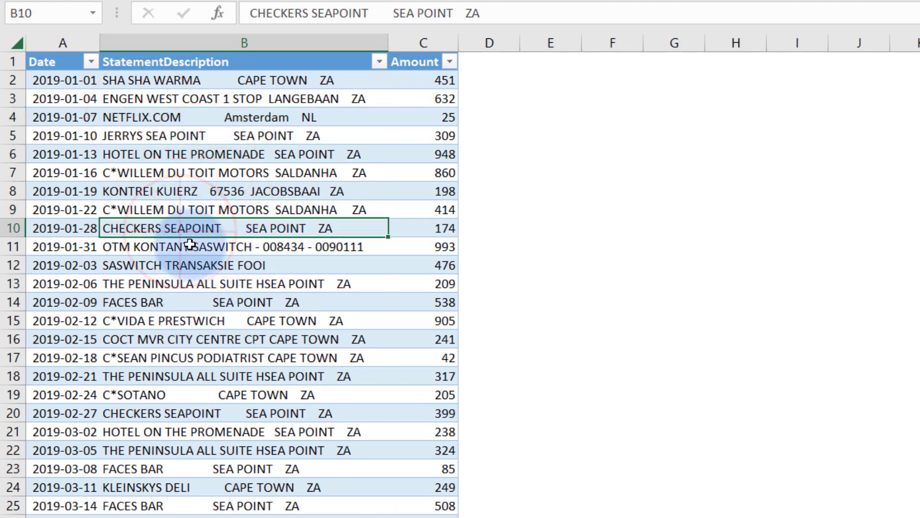
click(185, 246)
click(168, 335)
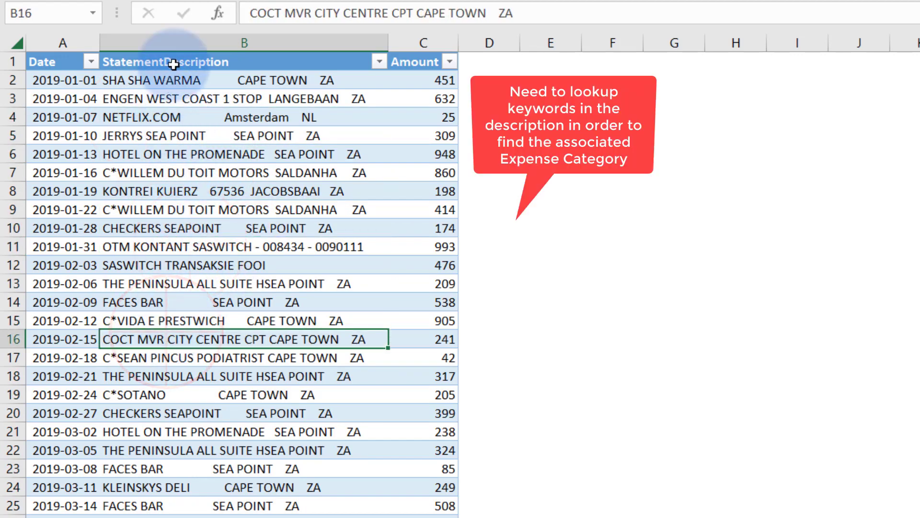
click(175, 39)
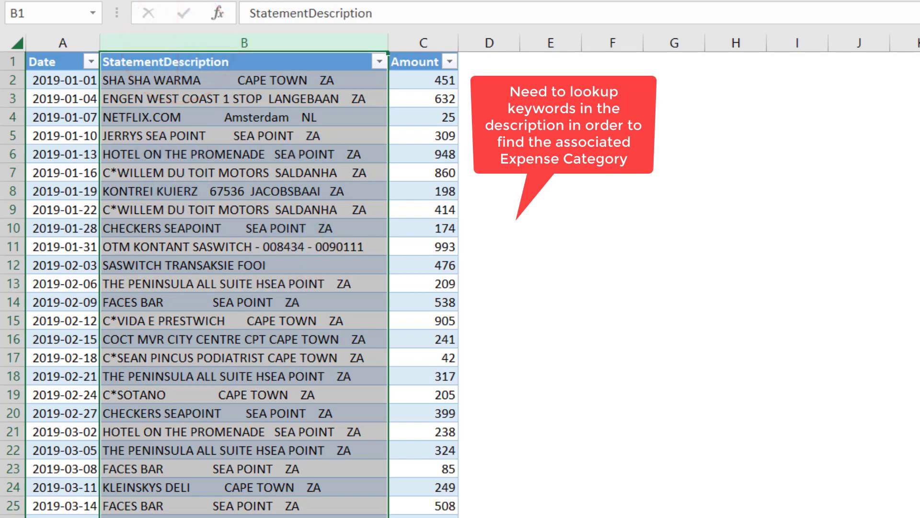
Look over the keywords and categories on the ExpenseLookupList sheet.
key(ctrl+Page_Down)
drag(269, 426, 269, 413)
drag(163, 116, 205, 376)
scroll(206, 376, down, 14)
click(219, 360)
drag(585, 266, 591, 514)
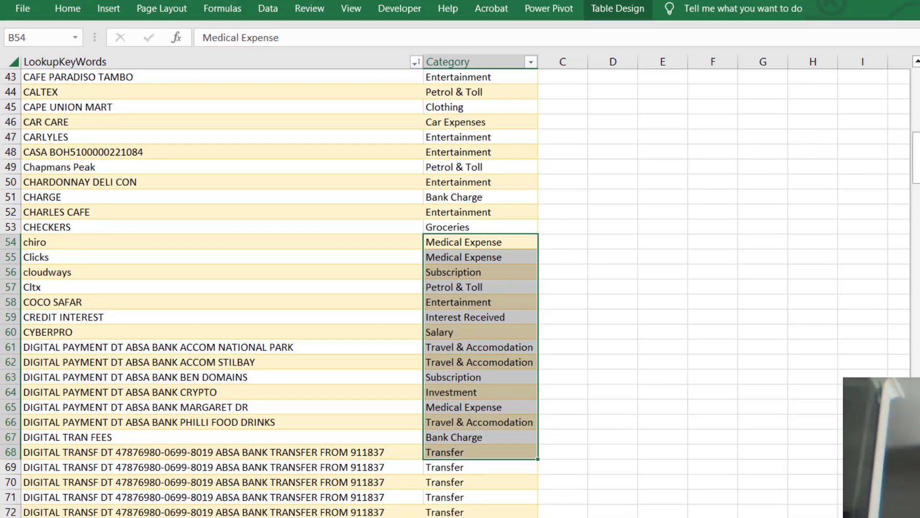
Return to BankStatement, select a cell inside the table, and show the Data ribbon.
key(ctrl+Page_Up)
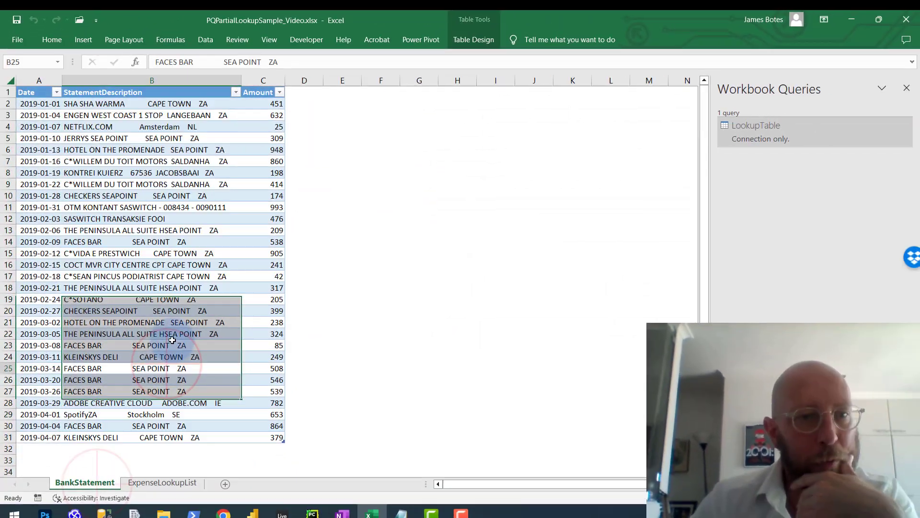
drag(135, 126, 139, 322)
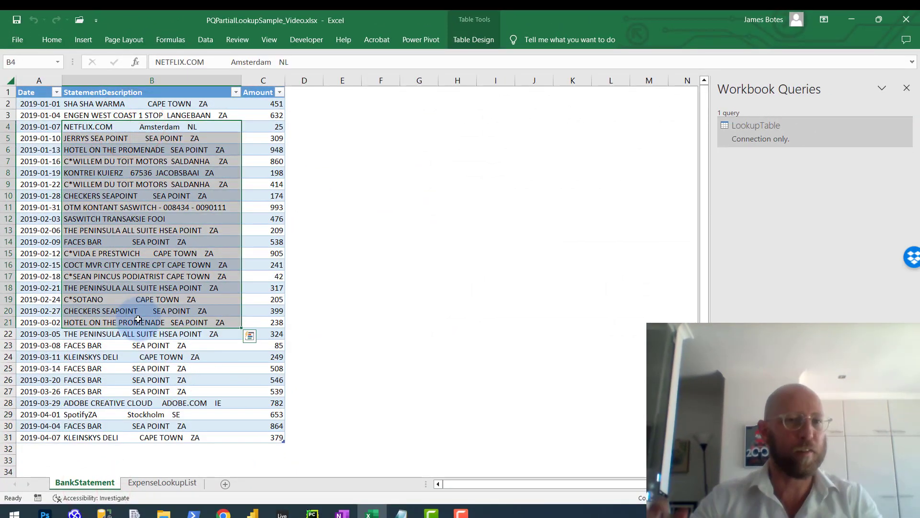
click(419, 246)
click(406, 195)
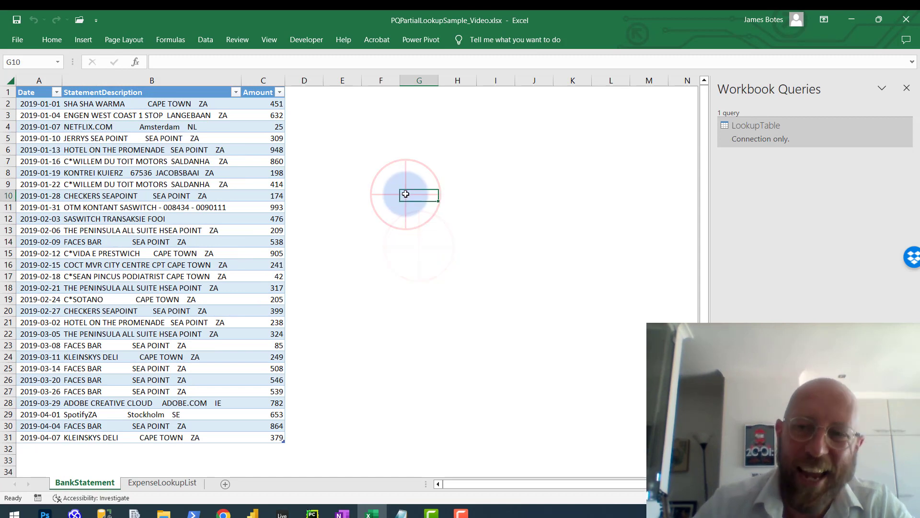
click(411, 172)
click(399, 151)
click(349, 222)
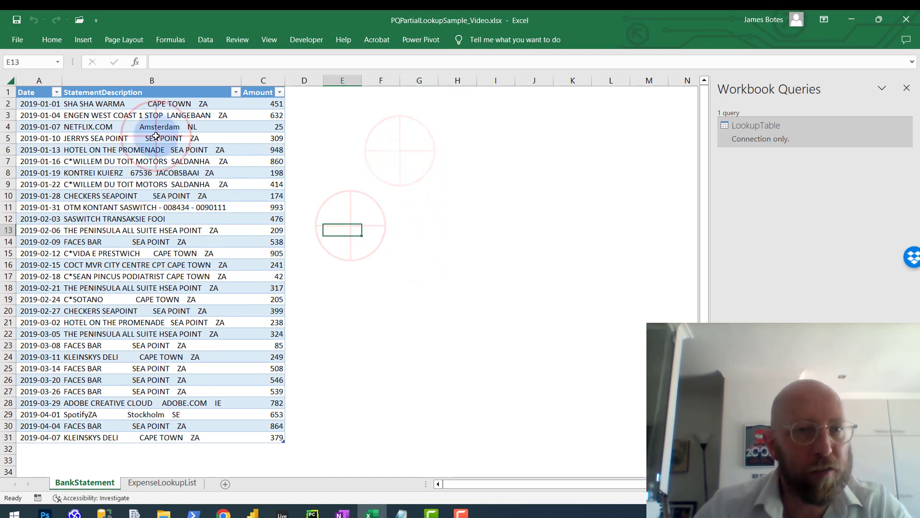
click(184, 137)
click(205, 42)
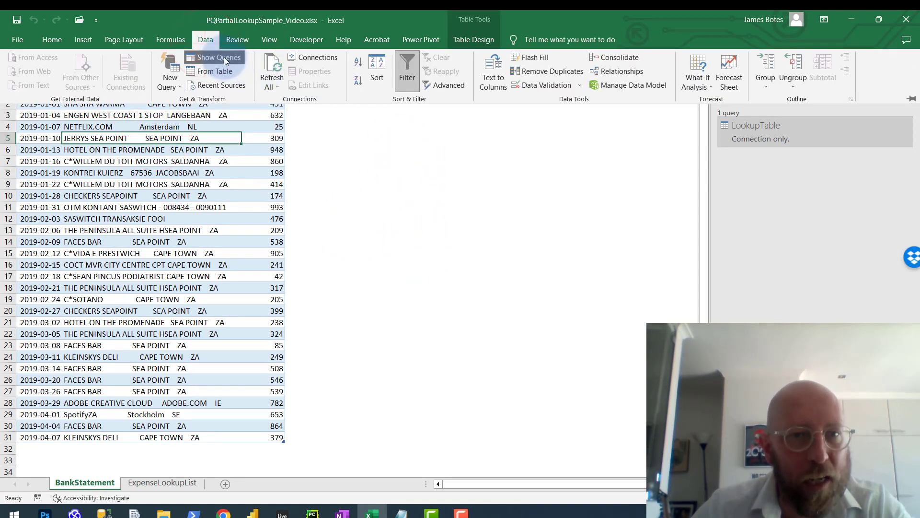
Load the table into Power Query as BankStatement and compare it with the LookupTable query.
click(220, 73)
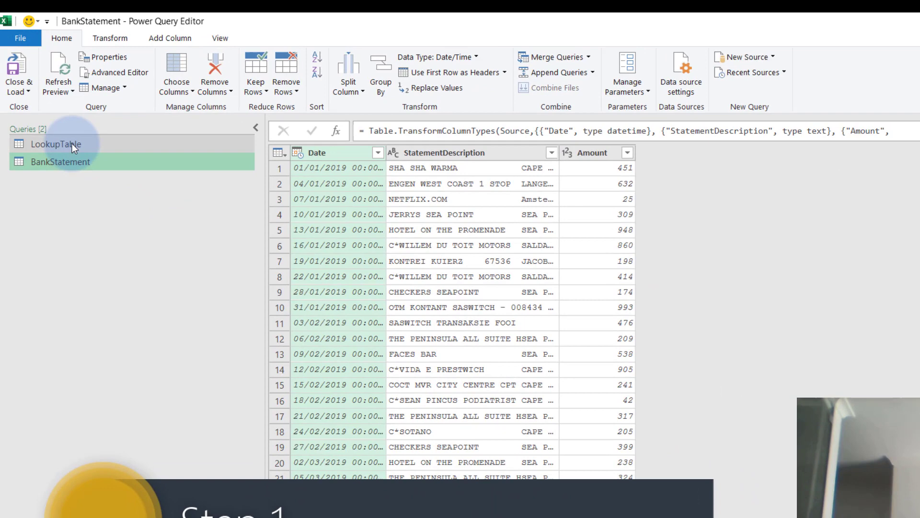
click(58, 116)
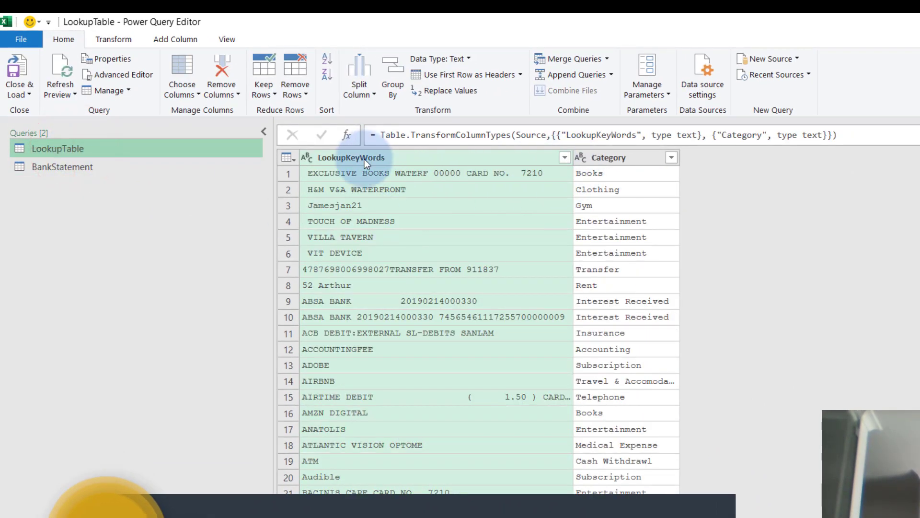
click(56, 168)
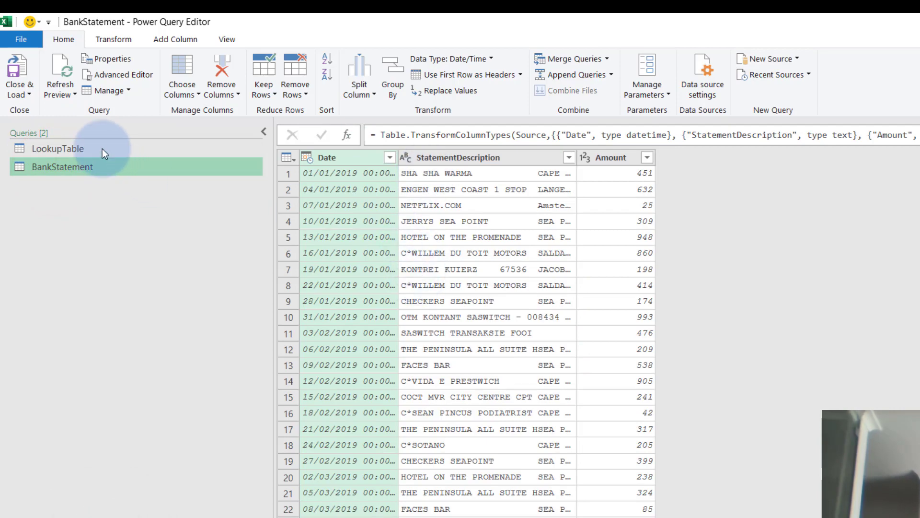
click(91, 147)
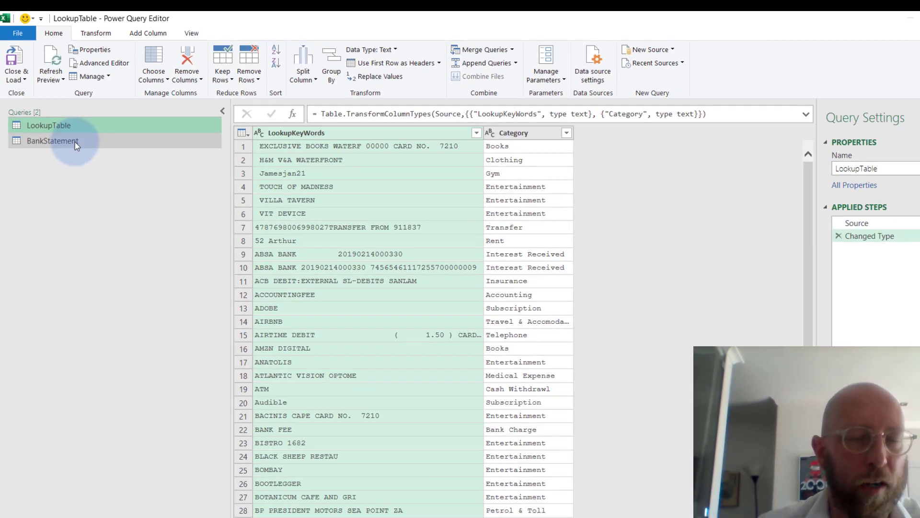
click(63, 167)
click(580, 216)
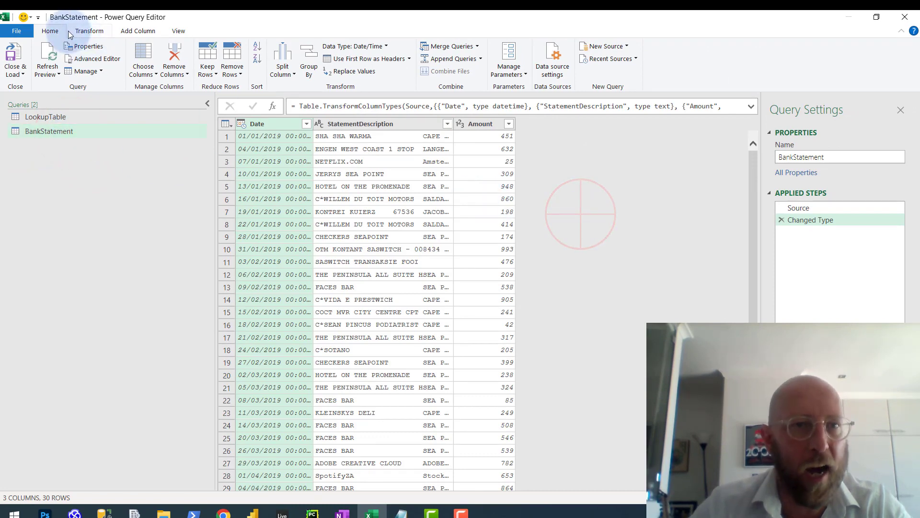
click(138, 31)
Define custom column ExpenseCategory as Table.SelectRows(LookupTable, Text.Contains([StatementDescription], [LookupKeyWords])).
click(56, 52)
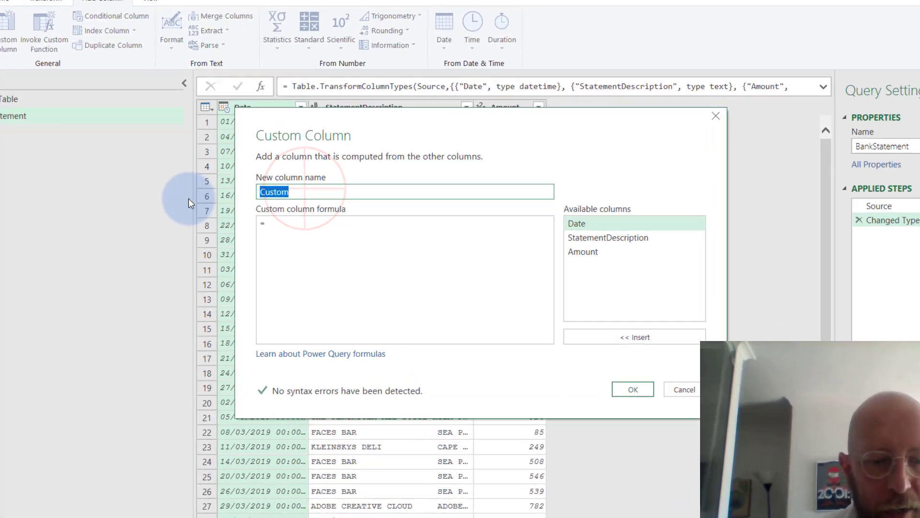
text(E)
text(xpenseCategory)
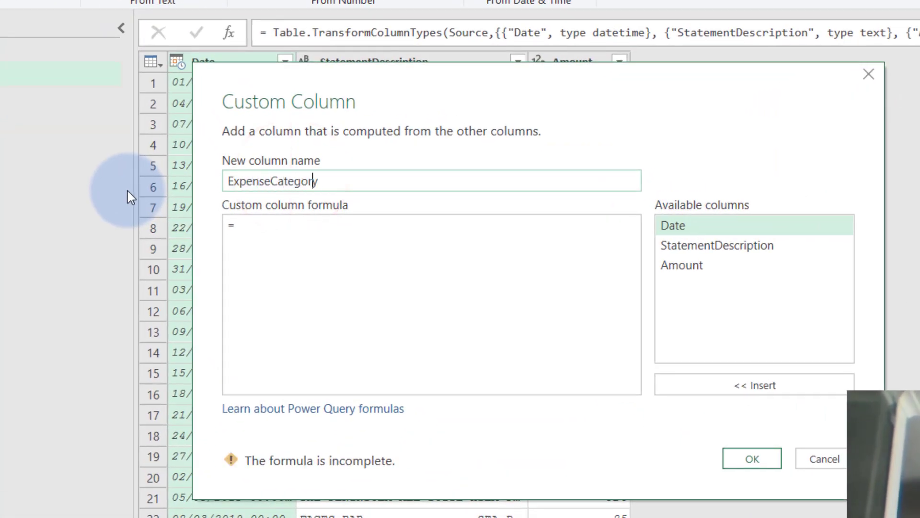
click(258, 227)
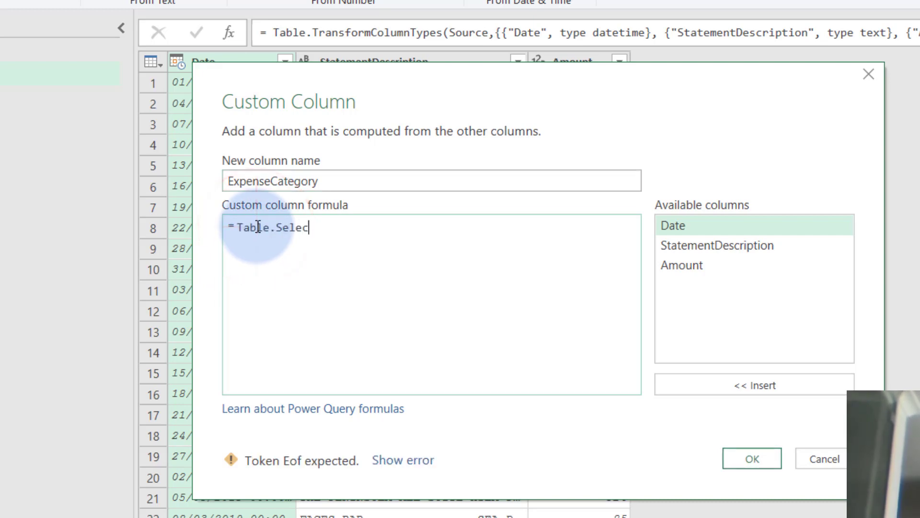
text(Table.SelectRows()
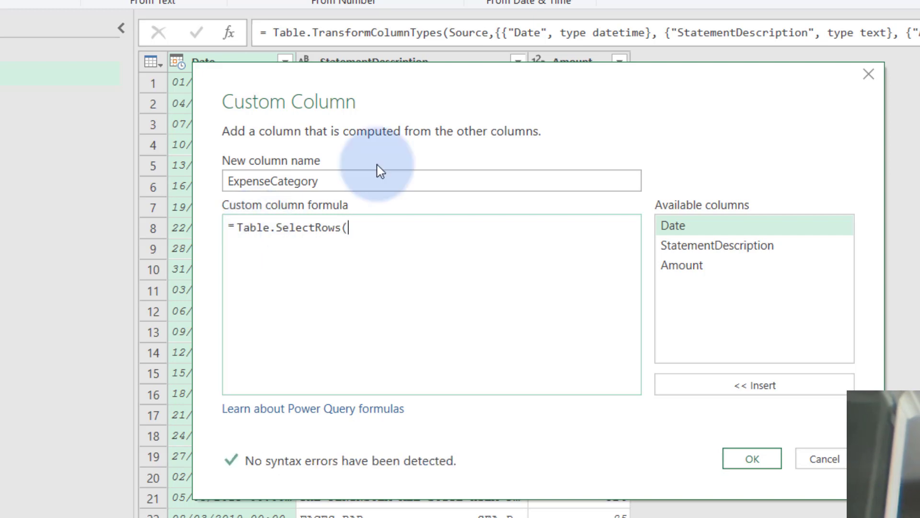
drag(611, 66, 549, 181)
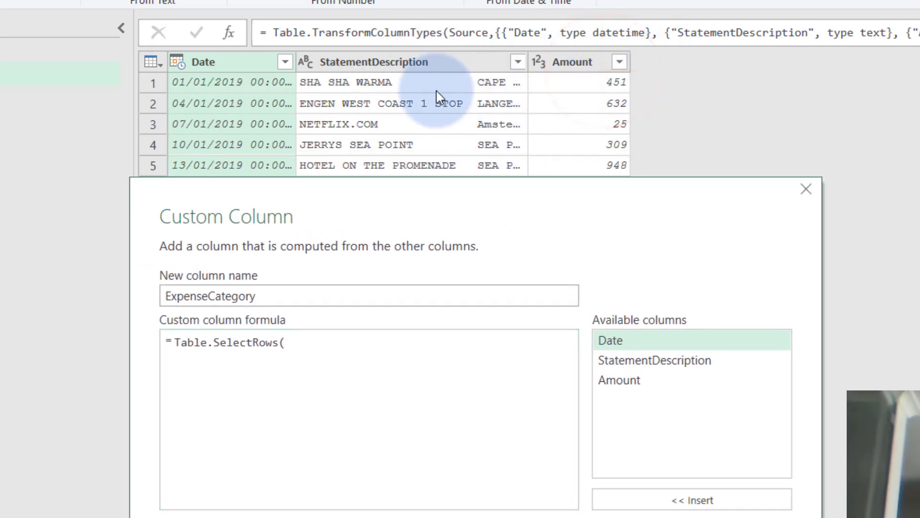
drag(424, 185, 502, 4)
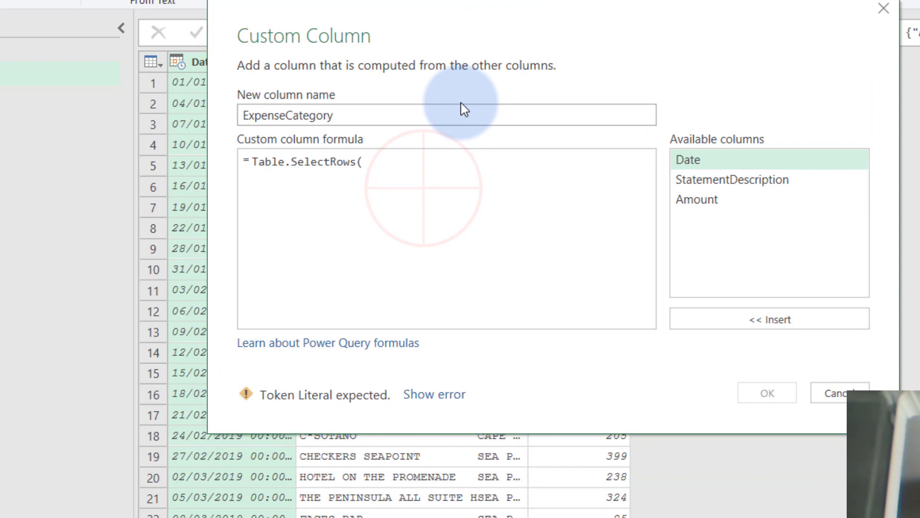
click(376, 162)
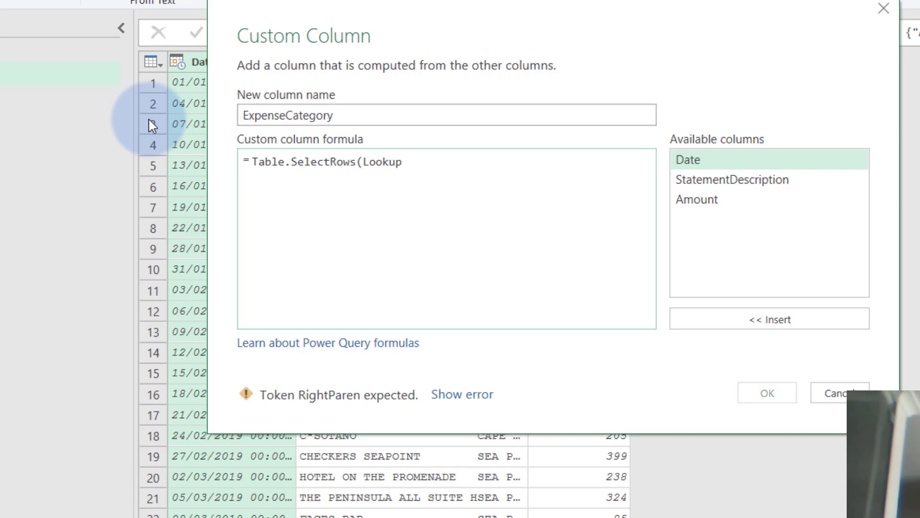
text(LookupTable, Text.Contains()
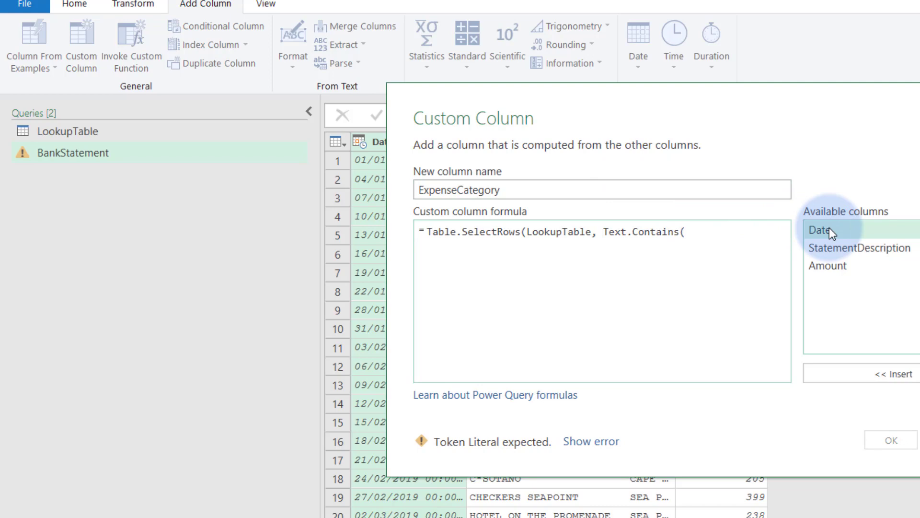
double_click(847, 248)
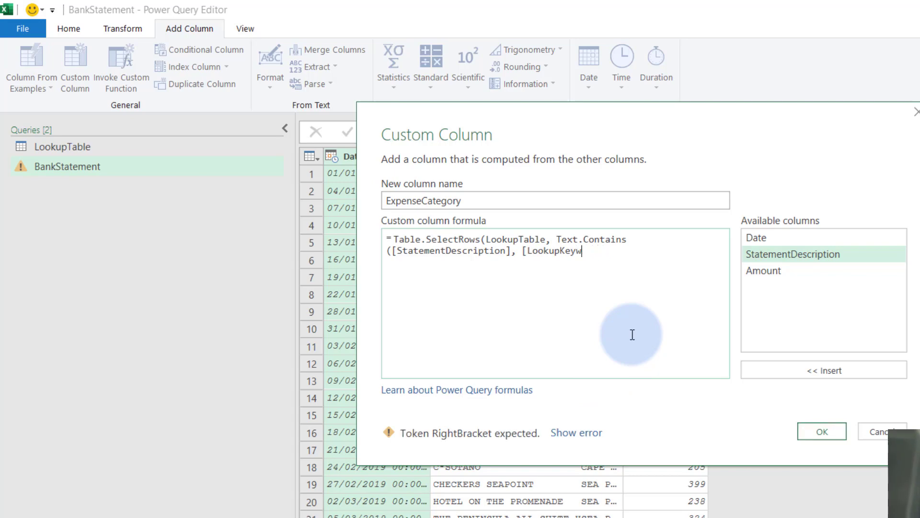
text(Words])))
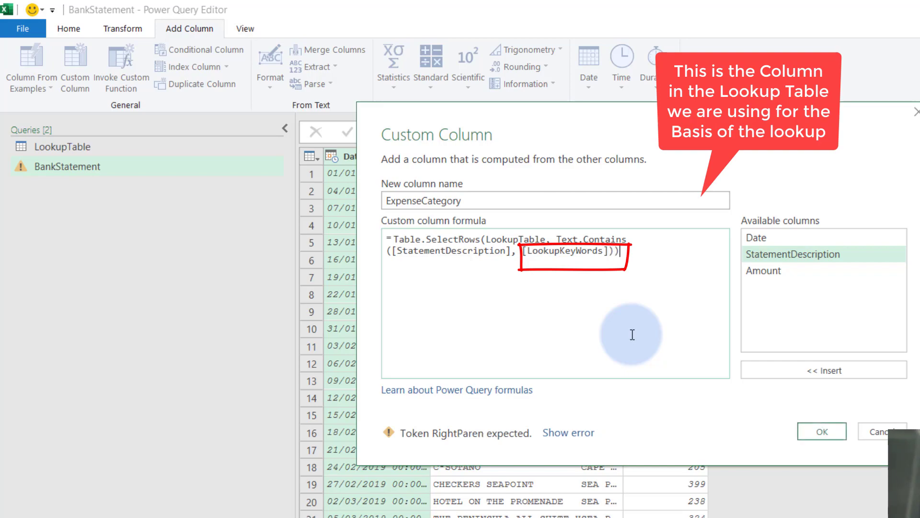
Confirm the ExpenseCategory column, check its Error values against LookupTable, and reselect Added Custom.
click(822, 431)
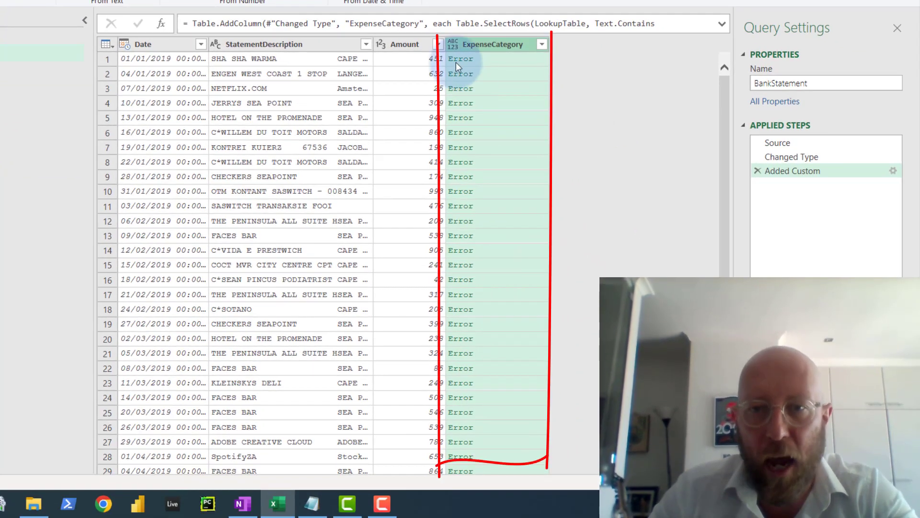
click(457, 60)
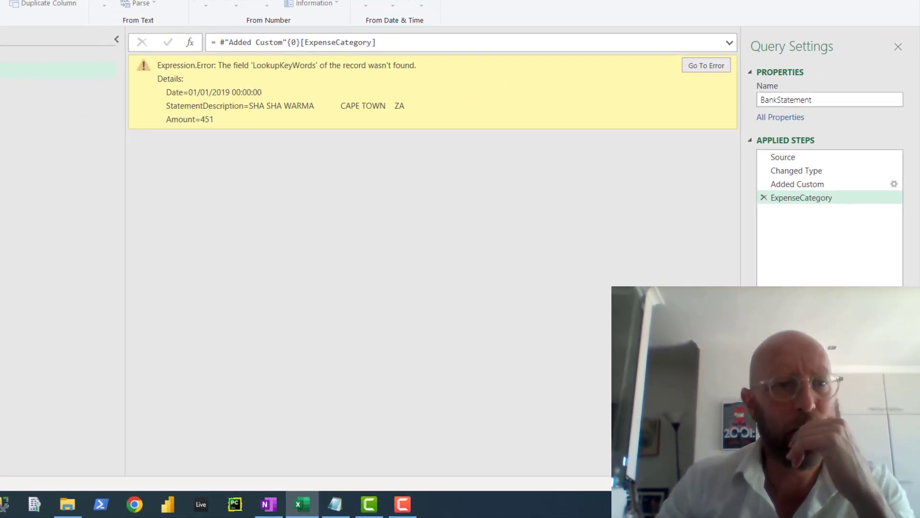
click(58, 53)
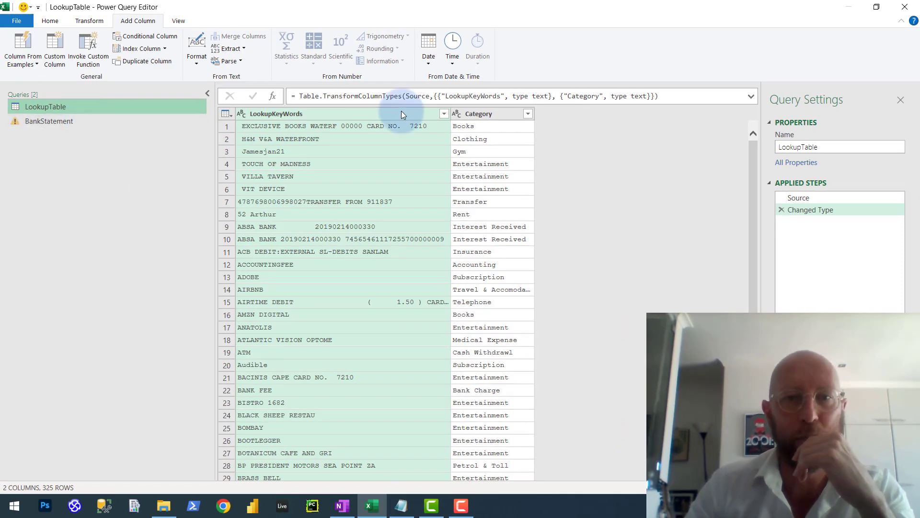
click(71, 124)
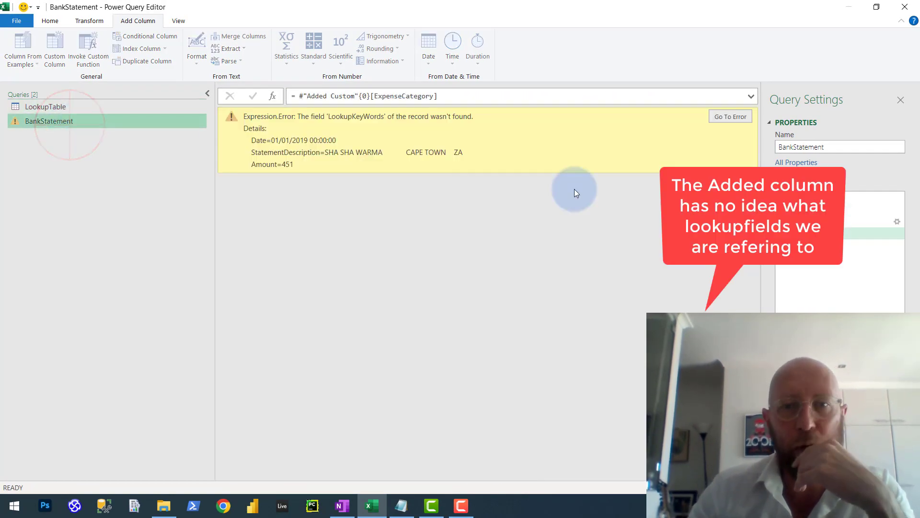
click(814, 221)
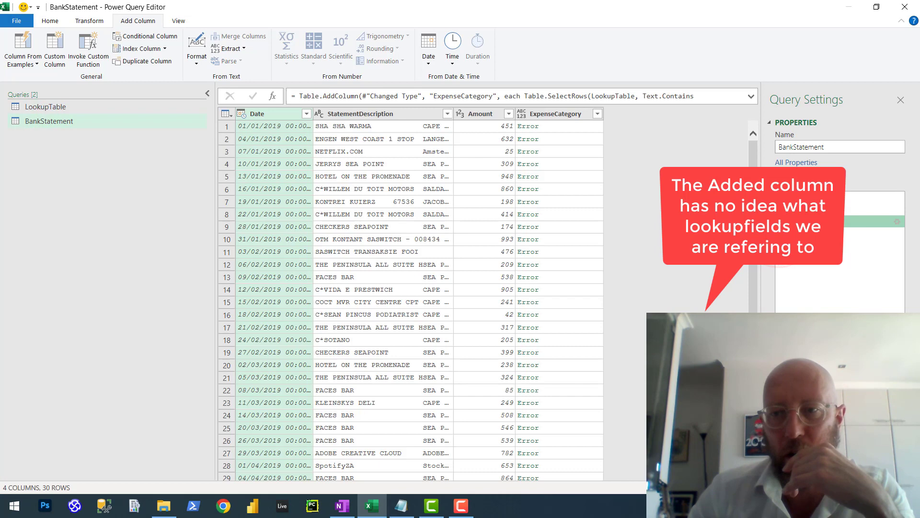
click(51, 22)
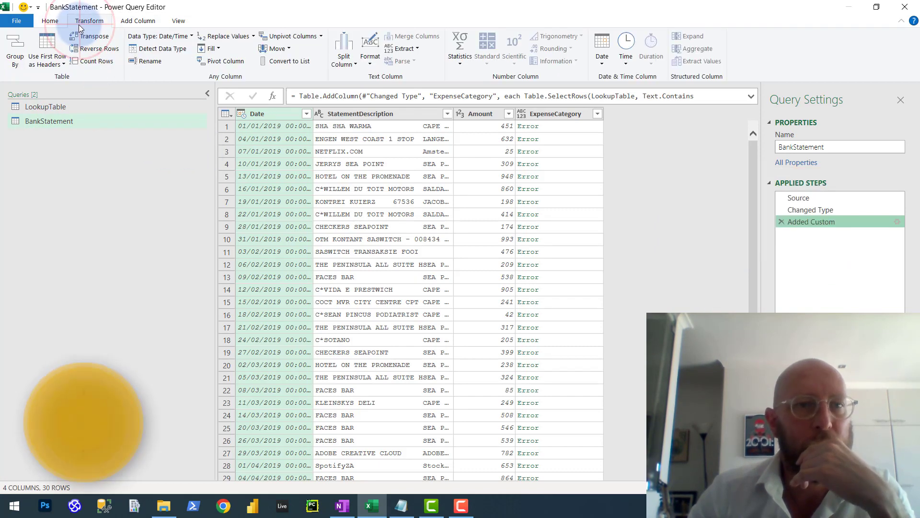
Put each, Table.SelectRows and Text.Contains on separate lines in the Added Custom code.
click(96, 48)
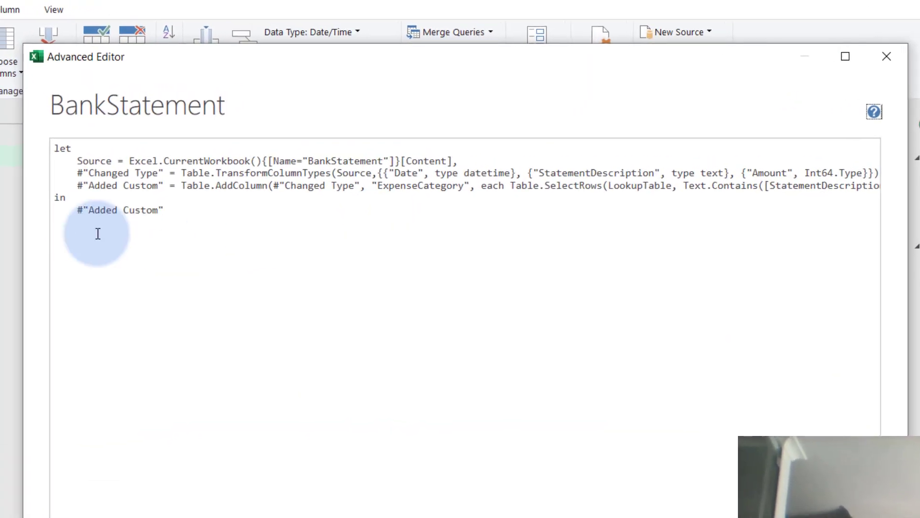
click(76, 186)
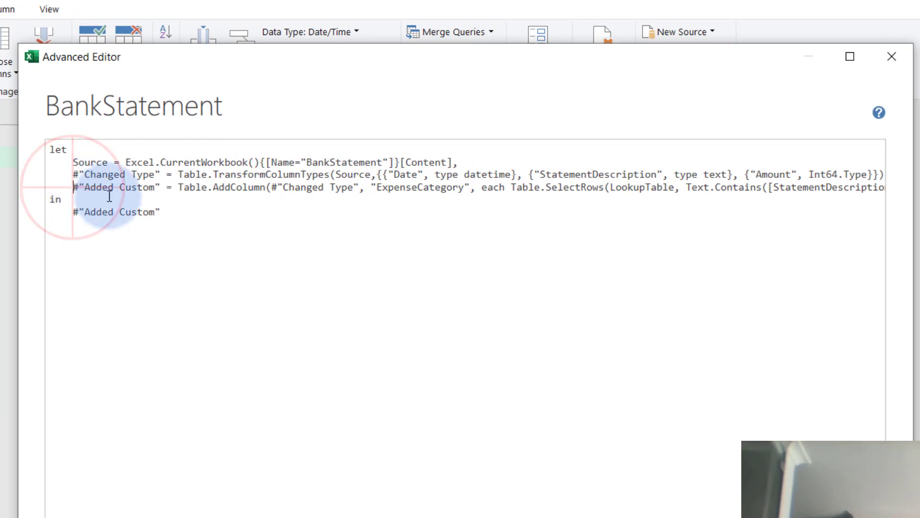
key(Return)
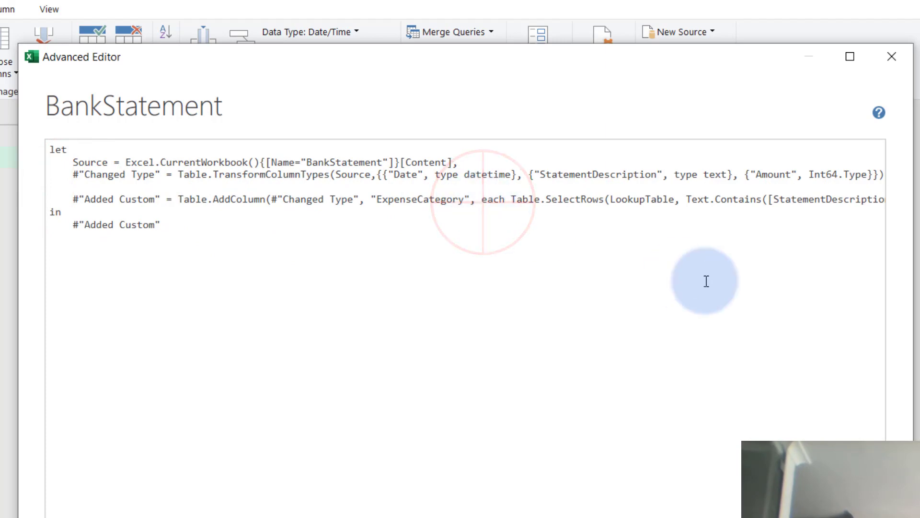
key(Return)
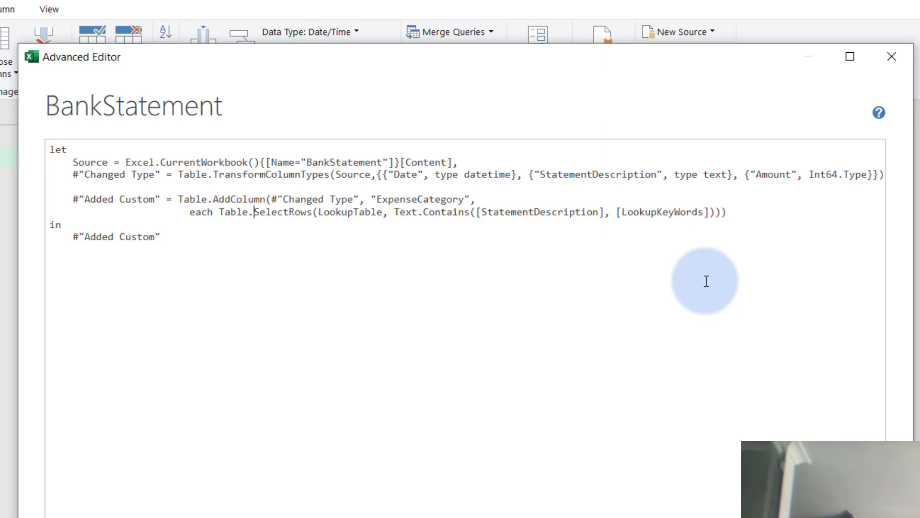
key(Return)
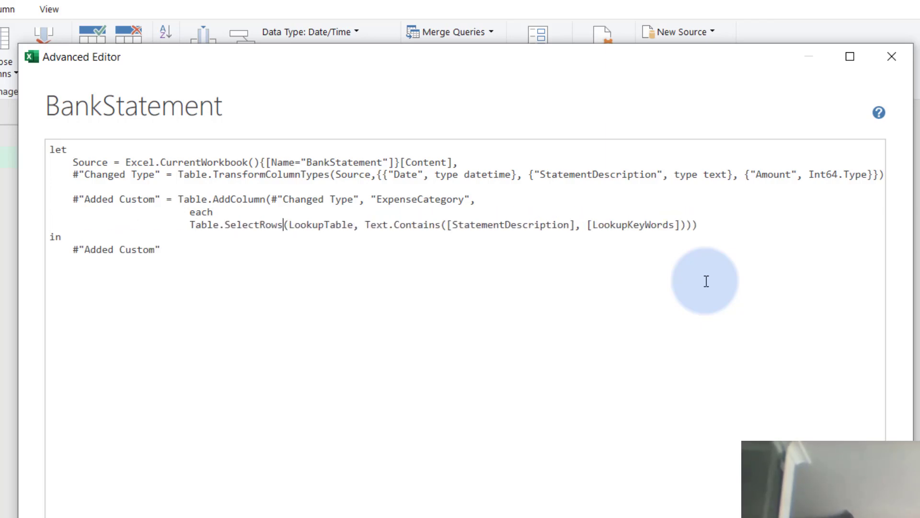
key(Return)
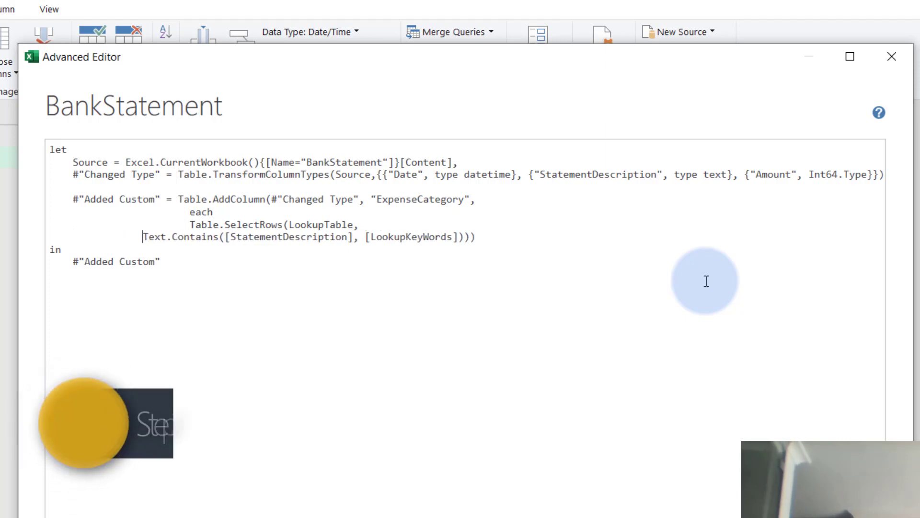
key(Right)
key(Right)
key(Right)
key(Right)
key(Right)
key(Right)
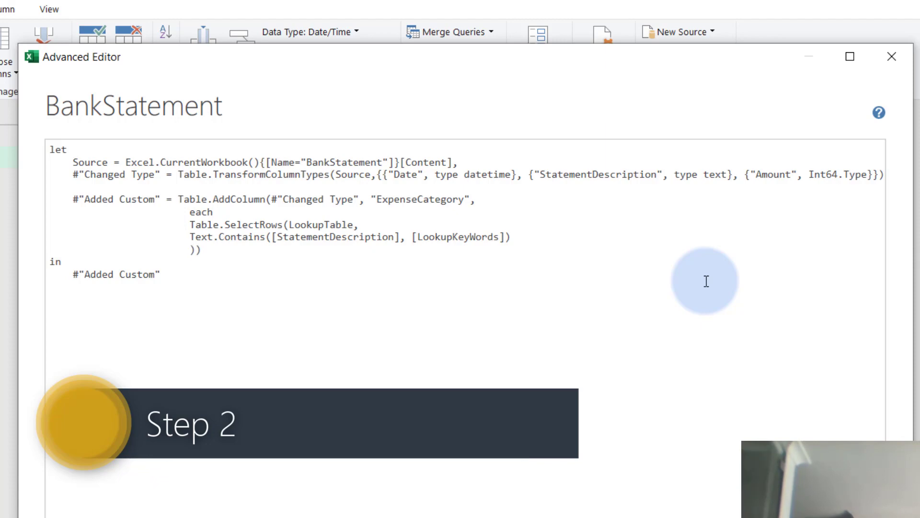
click(438, 279)
click(174, 256)
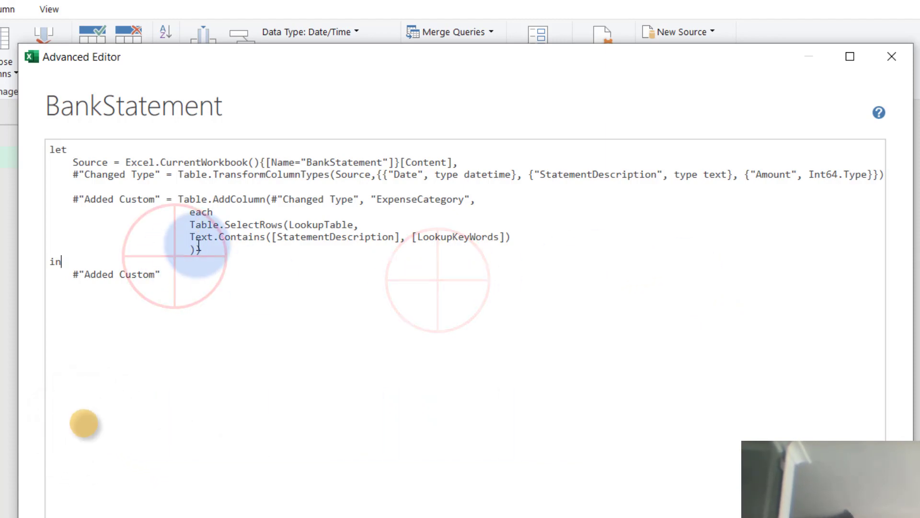
Replace the each keyword with an opening parenthesis to begin a function parameter.
double_click(201, 212)
drag(317, 67, 285, 168)
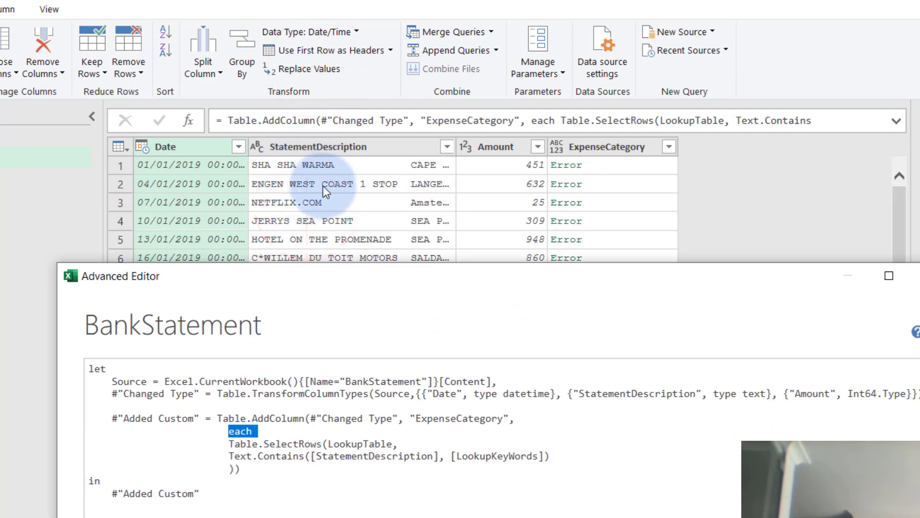
drag(353, 278, 354, 103)
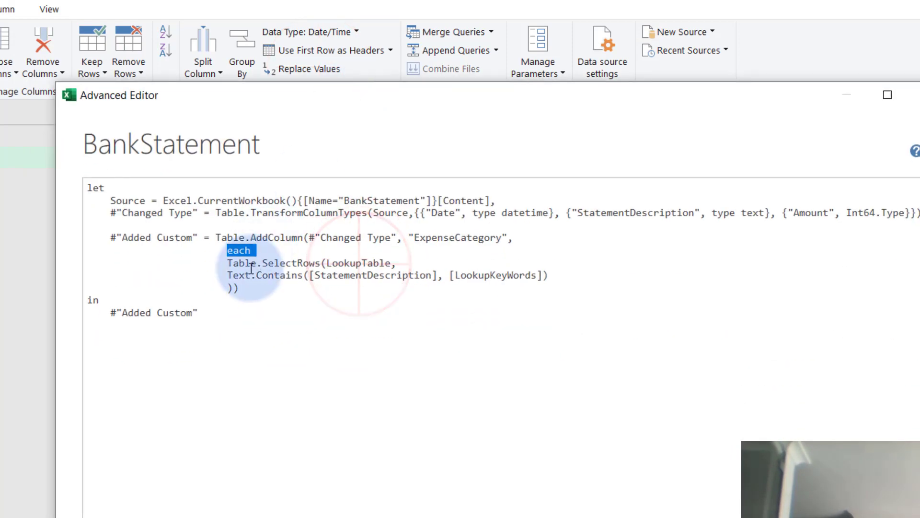
click(241, 251)
double_click(238, 250)
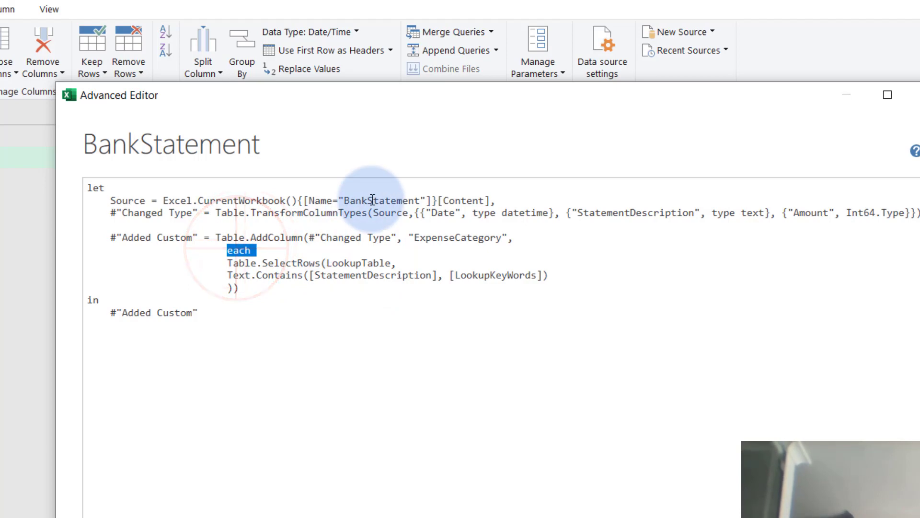
text((BankStatement)
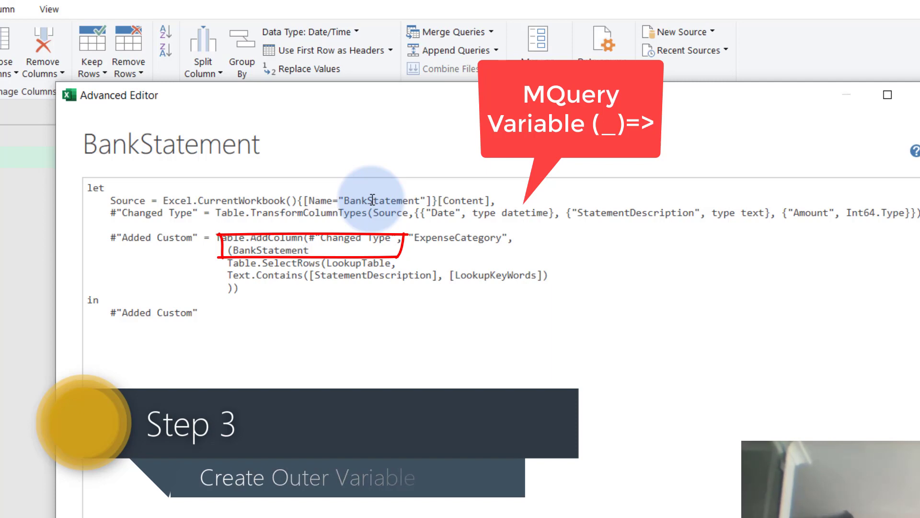
Make the step a (BankStatementRow)=> function using BankStatementRow[StatementDescription], then close the editor.
text(Row)=>)
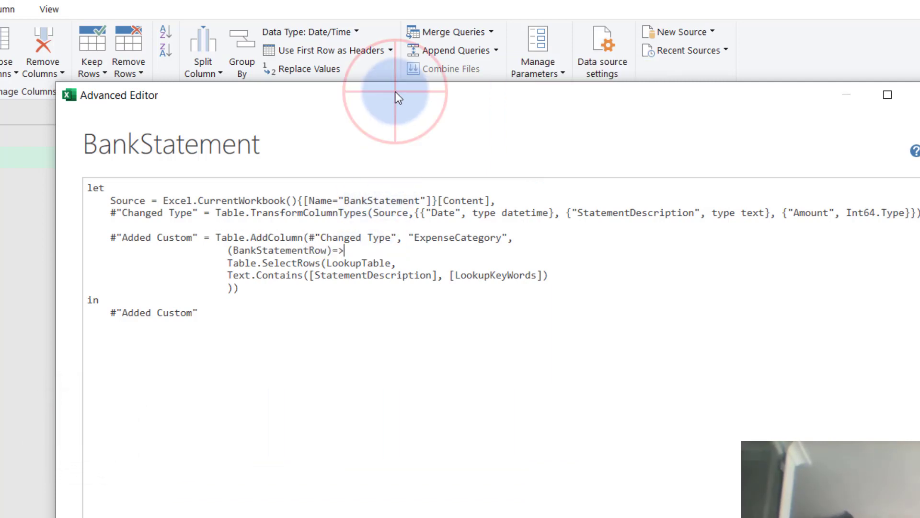
drag(395, 92, 360, 244)
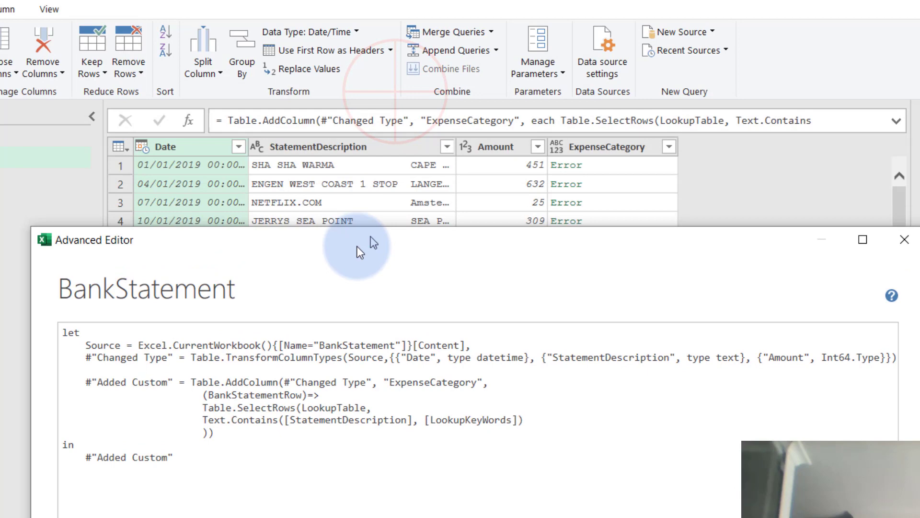
double_click(230, 394)
key(ctrl+c)
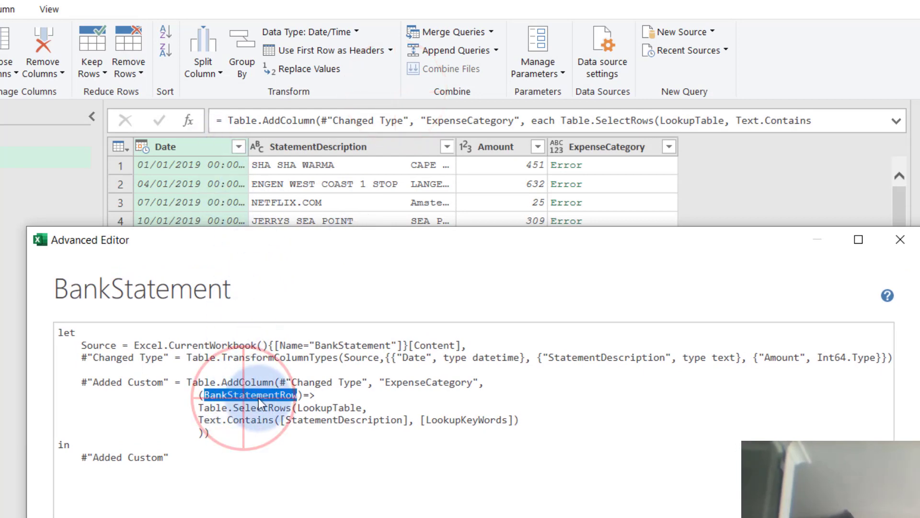
drag(363, 238, 406, 134)
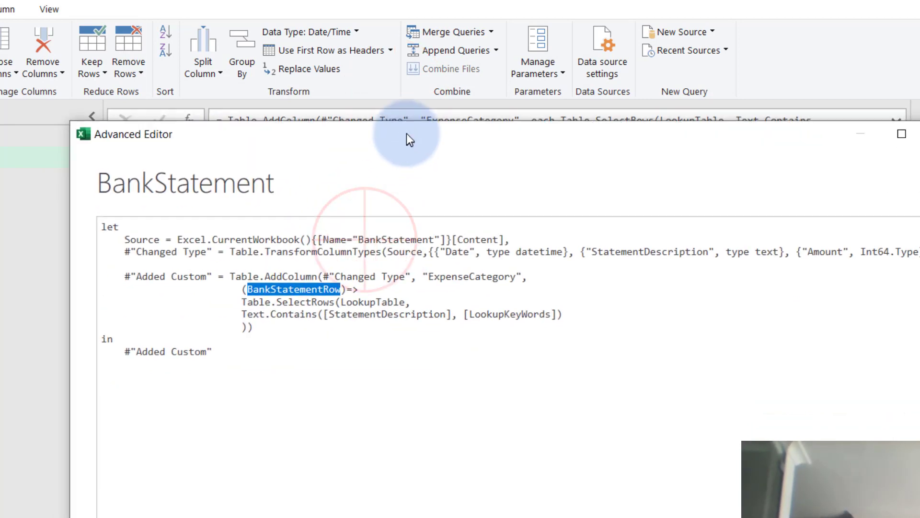
drag(369, 175, 365, 204)
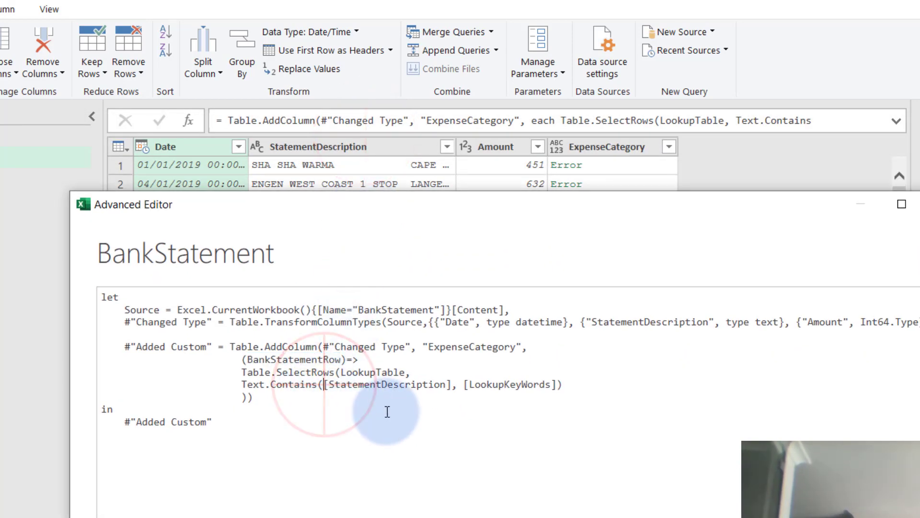
key(ctrl+v)
drag(397, 202, 369, 224)
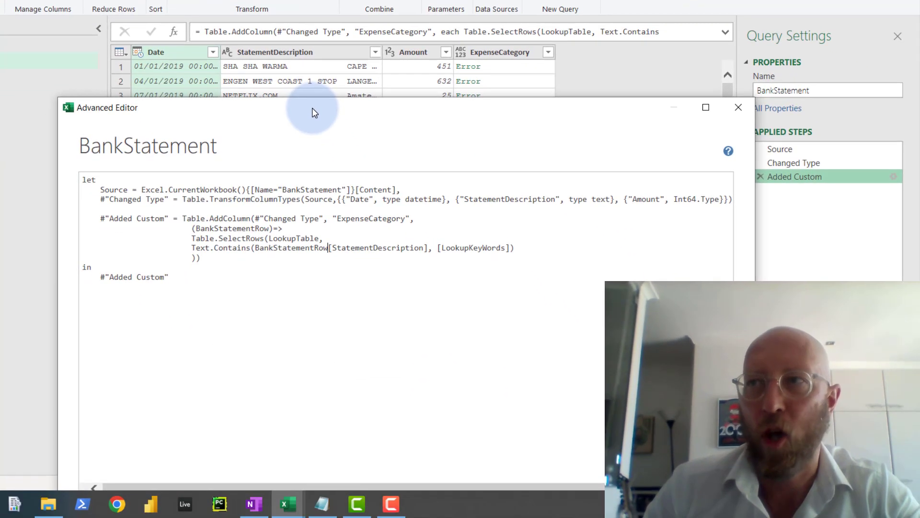
drag(366, 218, 373, 185)
drag(317, 82, 318, 0)
key(Escape)
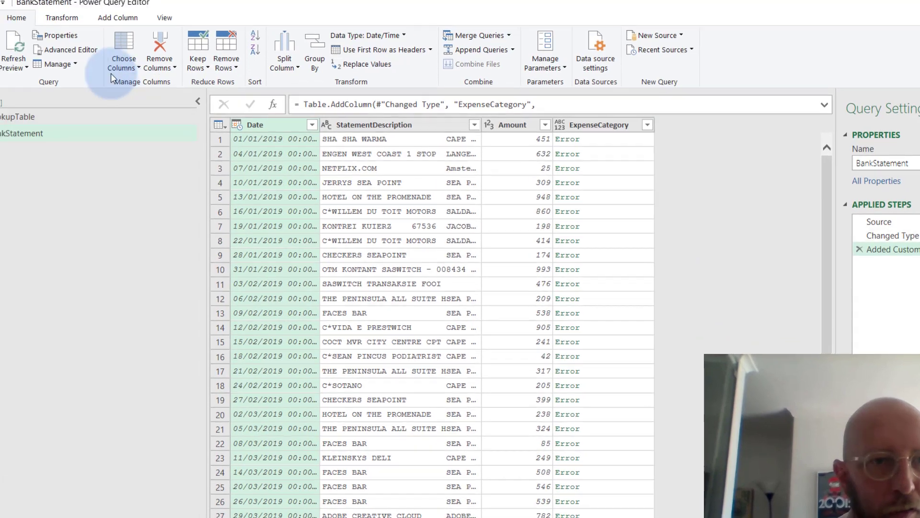
Add a (LookupRow)=> line after Table.SelectRows(LookupTable, and use LookupRow[LookupKeyWords].
click(95, 54)
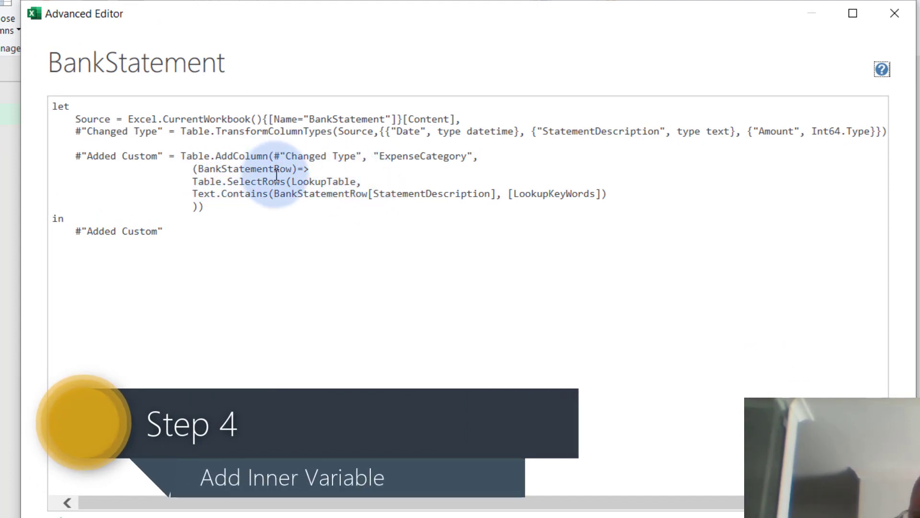
click(366, 183)
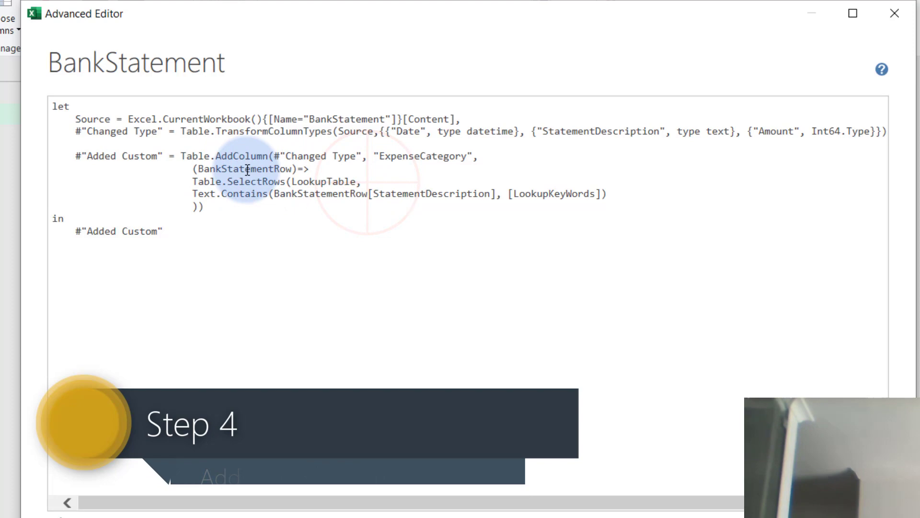
key(Return)
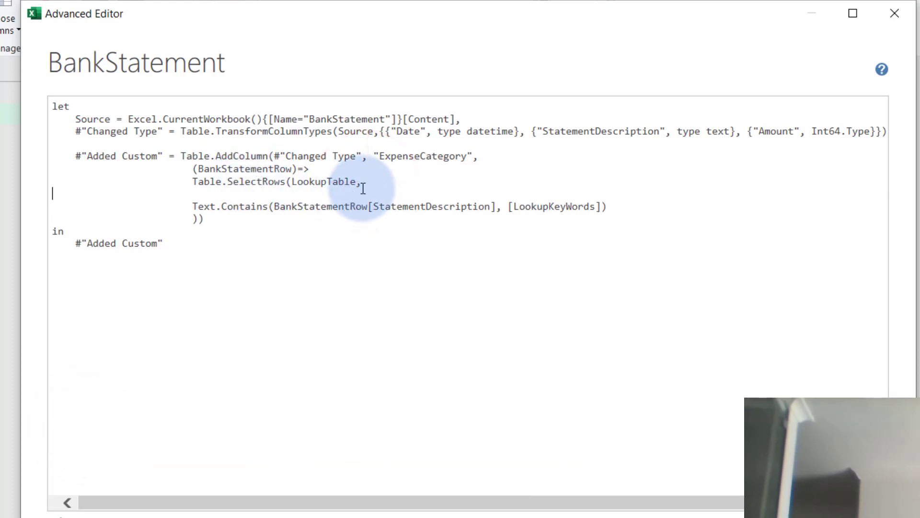
key(Tab)
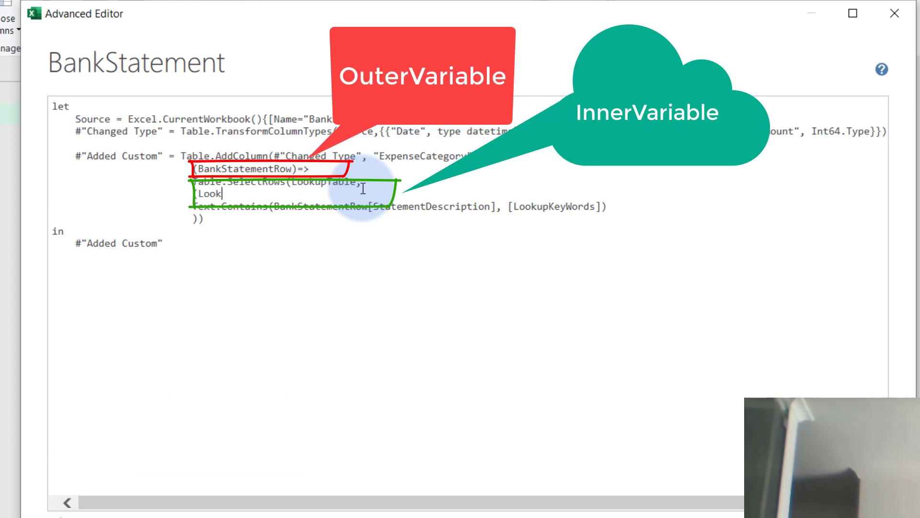
text((LookupRow)=>)
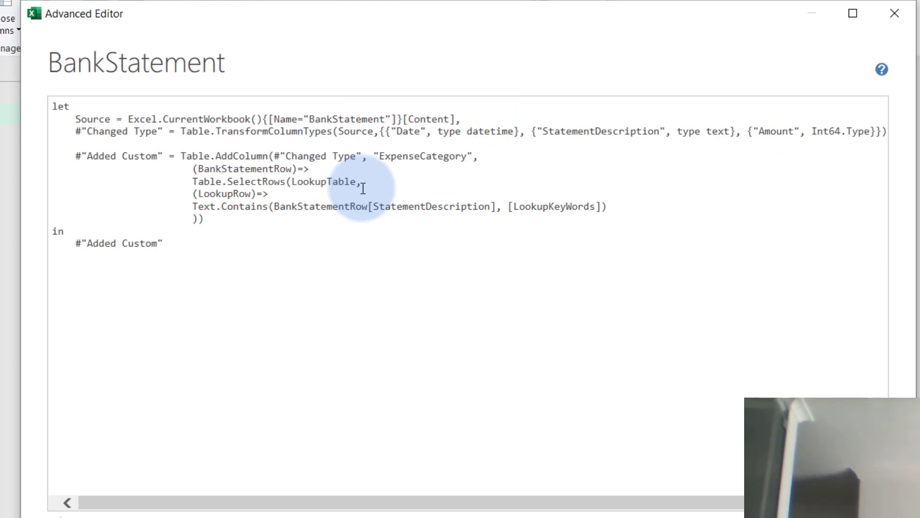
double_click(220, 198)
key(ctrl+c)
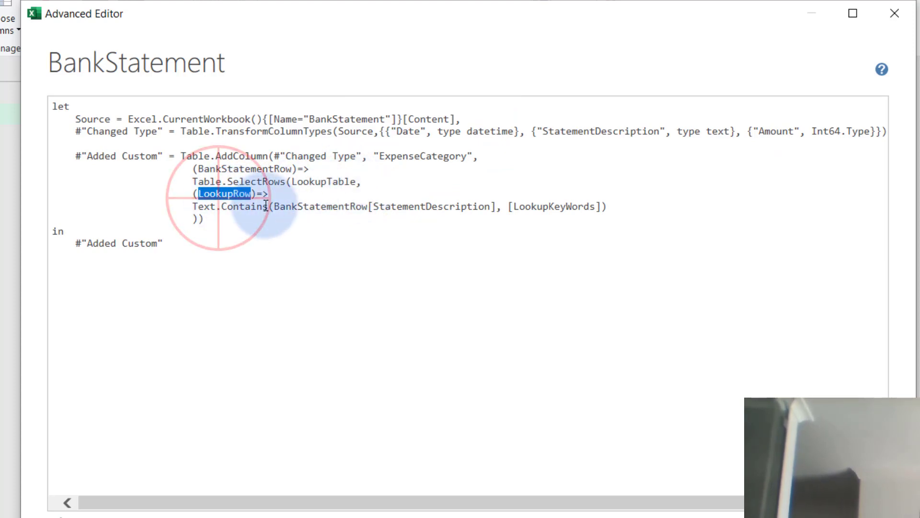
click(508, 207)
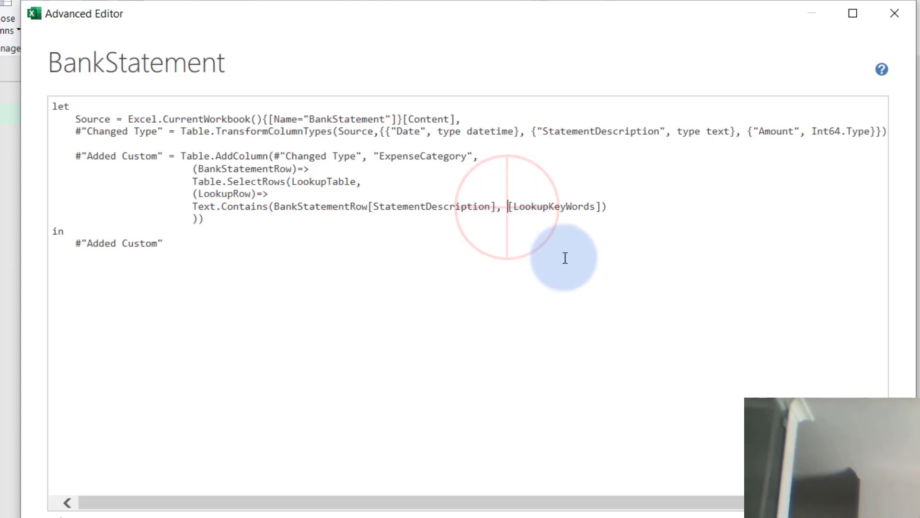
key(ctrl+v)
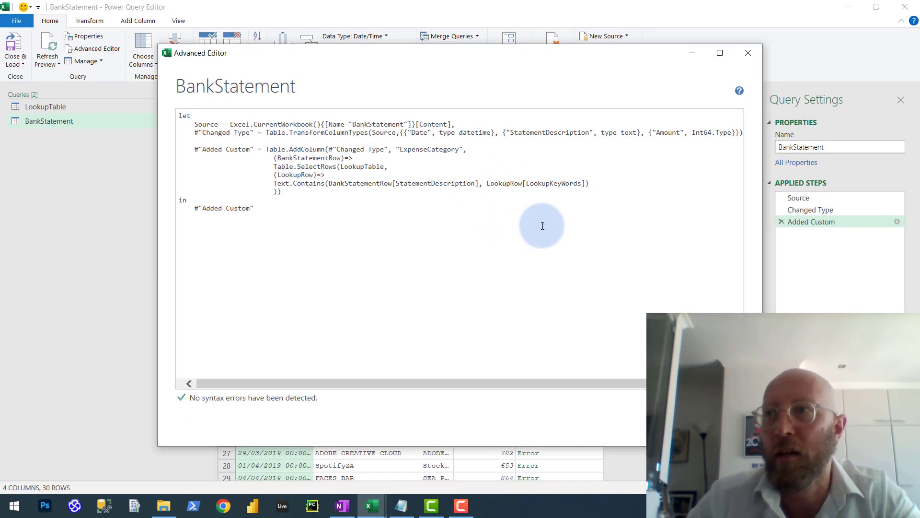
Expand ExpenseCategory to only its Category field, leaving out LookupKeyWords.
click(664, 425)
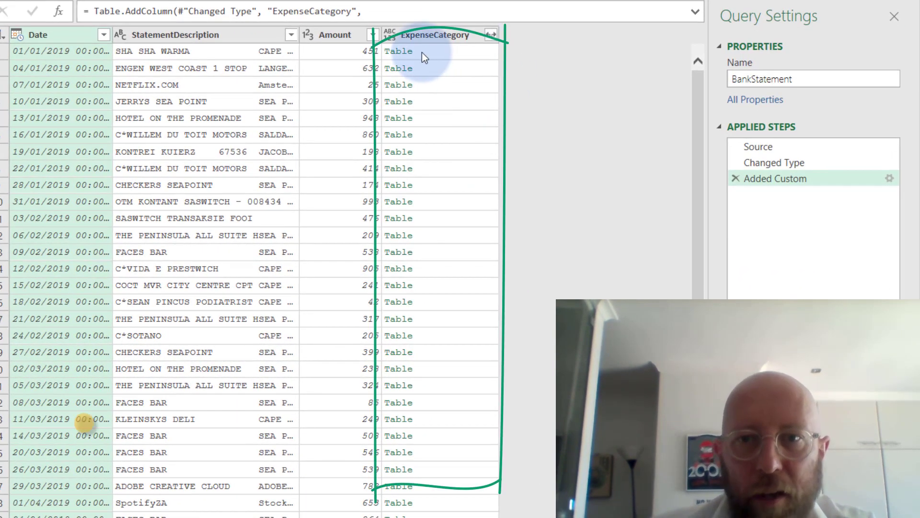
click(491, 36)
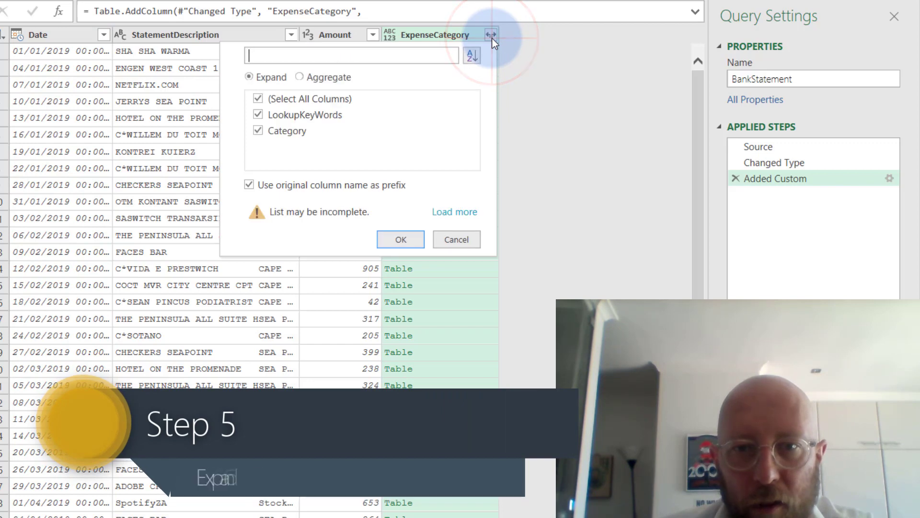
click(307, 113)
click(392, 244)
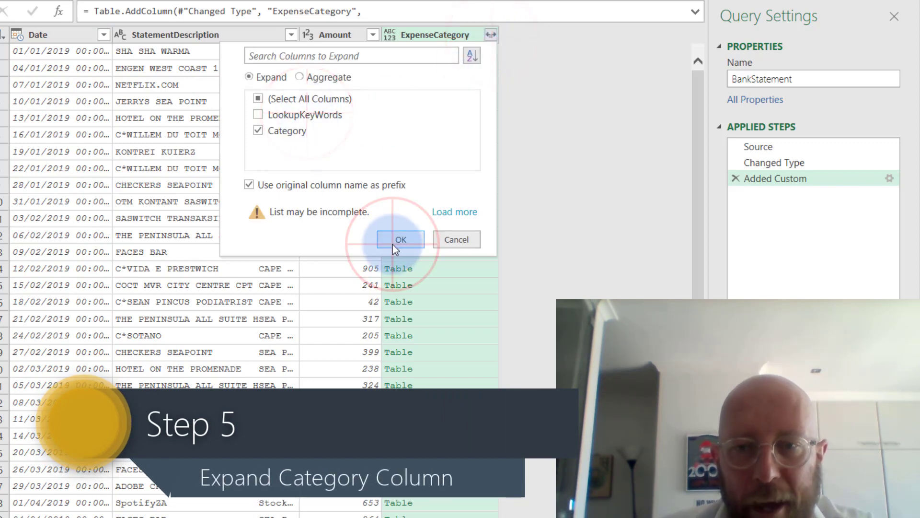
scroll(441, 158, down, 1)
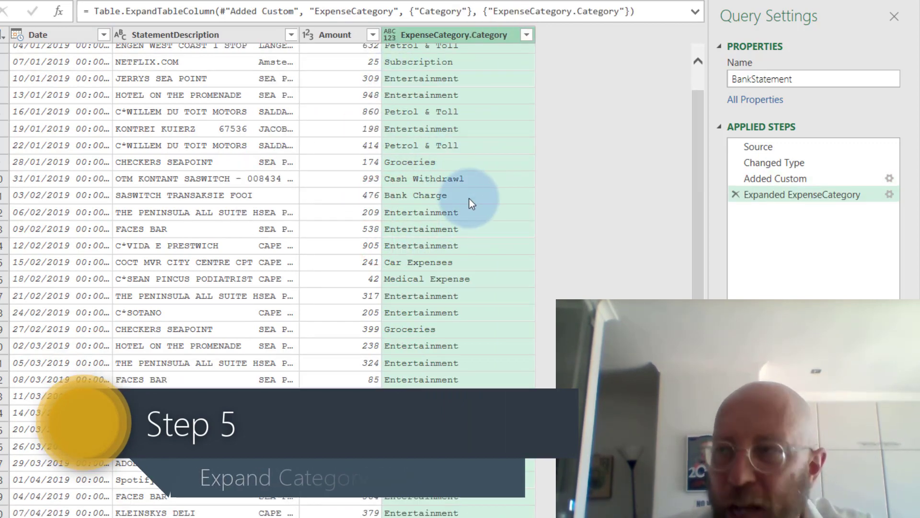
scroll(467, 209, up, 1)
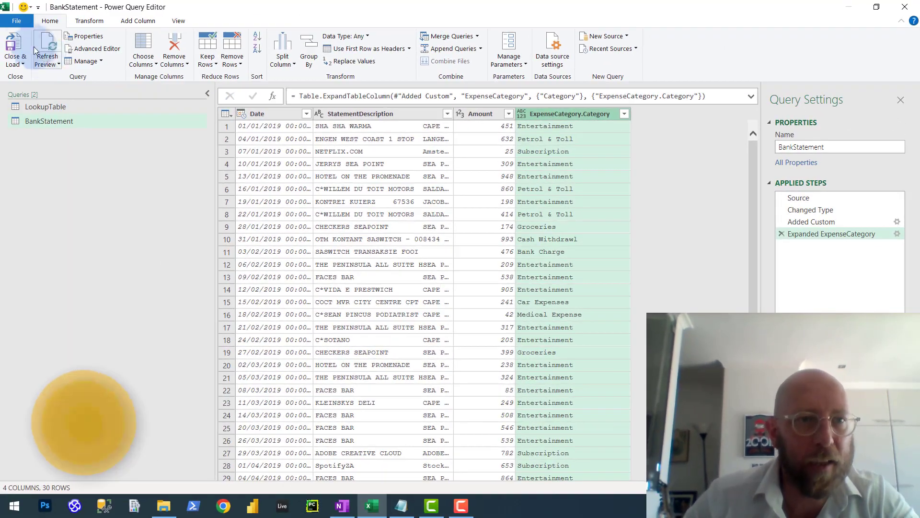
Close & Load the BankStatement query into a new worksheet.
click(19, 47)
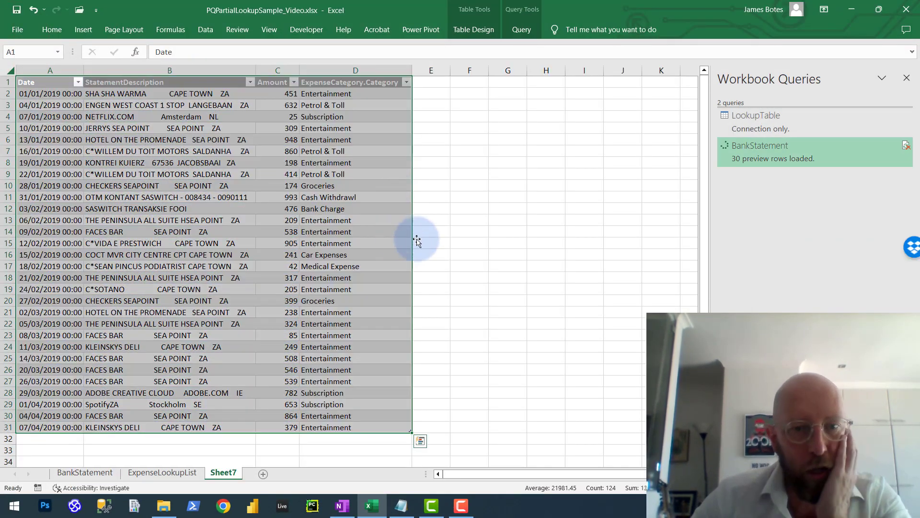
click(447, 232)
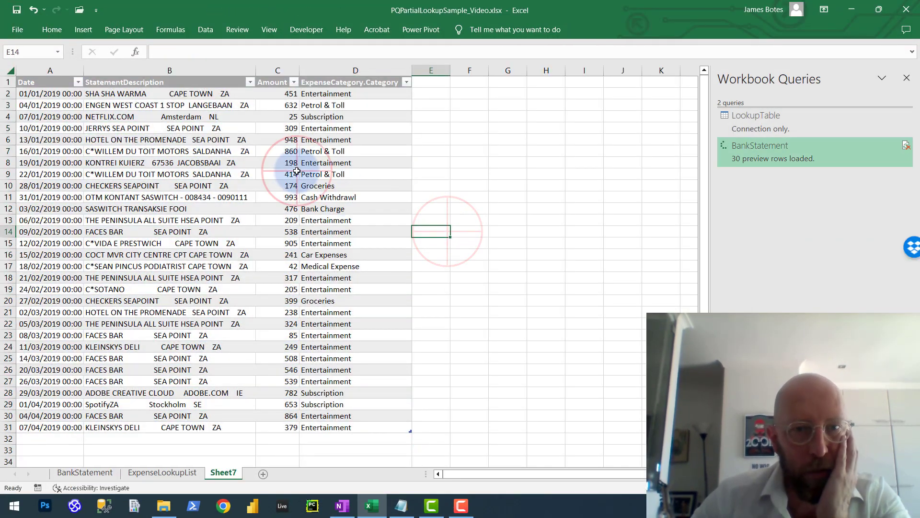
click(287, 173)
Insert a PivotTable from the loaded table on a new worksheet.
click(331, 163)
click(282, 163)
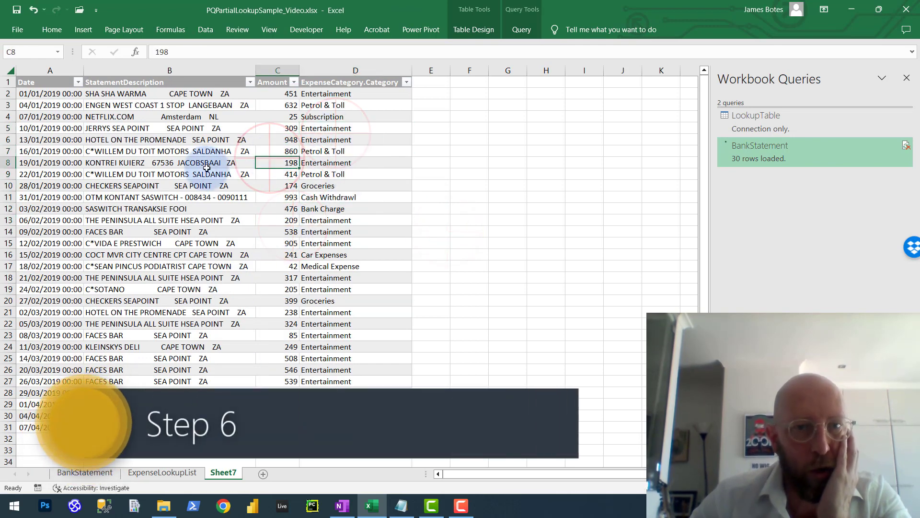
click(201, 163)
click(83, 31)
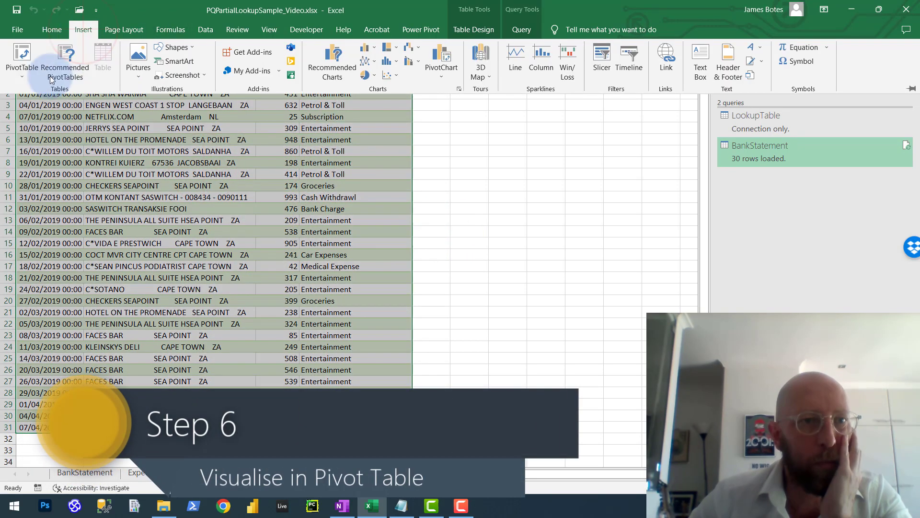
click(27, 55)
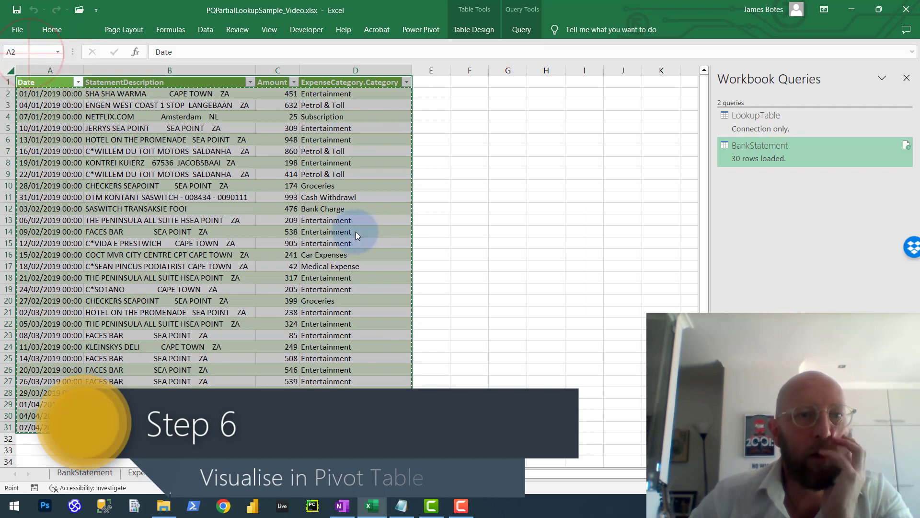
click(513, 312)
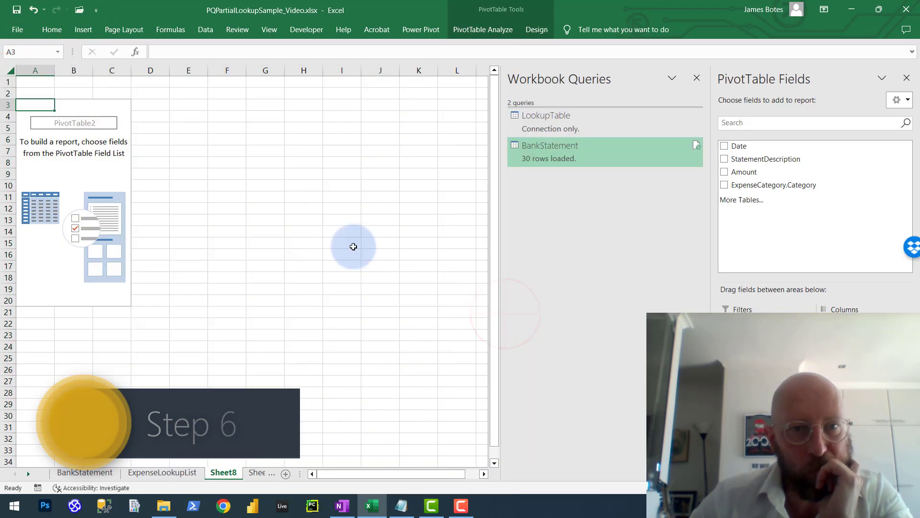
Add ExpenseCategory.Category as rows and sum Amount, giving a 13503 grand total.
click(91, 177)
click(789, 184)
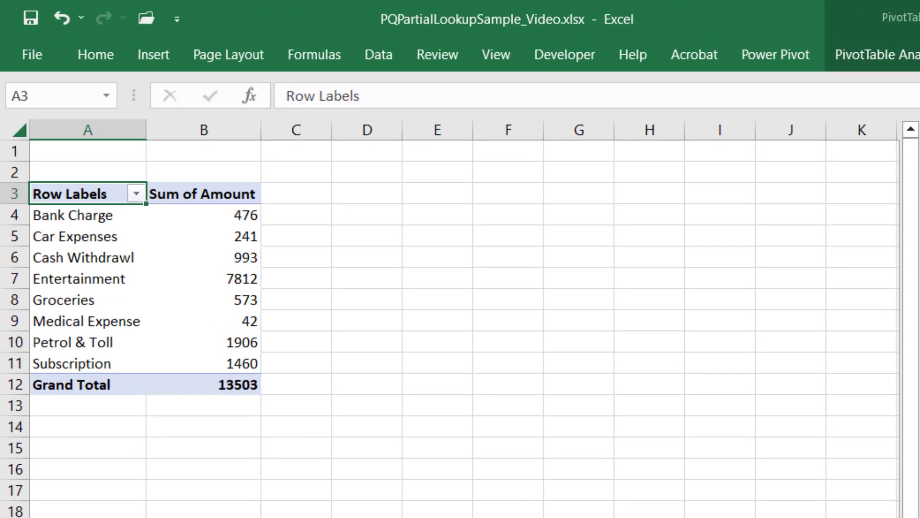
click(275, 292)
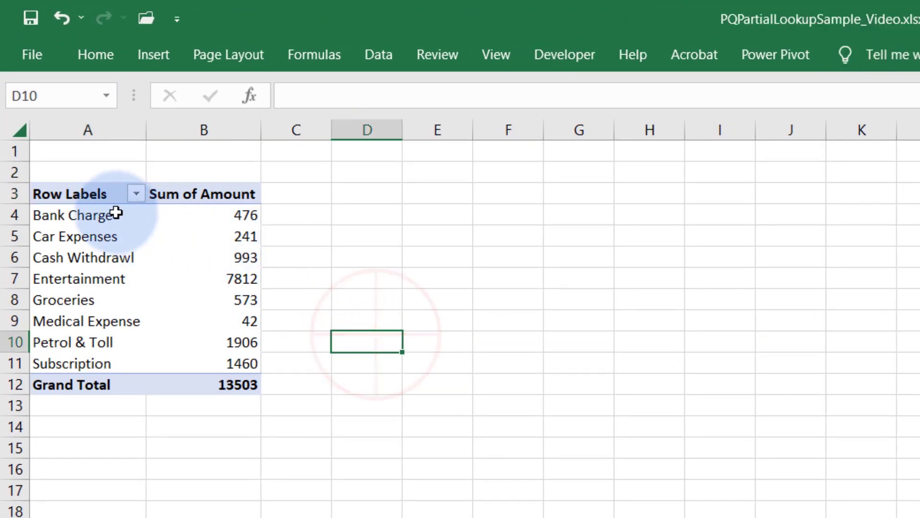
click(62, 184)
drag(93, 365, 120, 216)
click(334, 309)
key(Down)
key(Down)
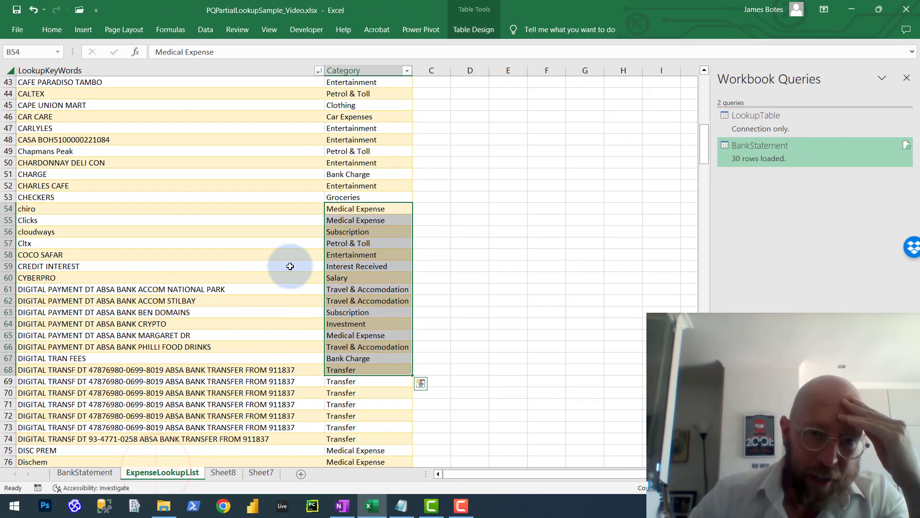
Open BankStatement's M code and start a LookupBuffer step after Changed Type.
click(290, 266)
double_click(798, 158)
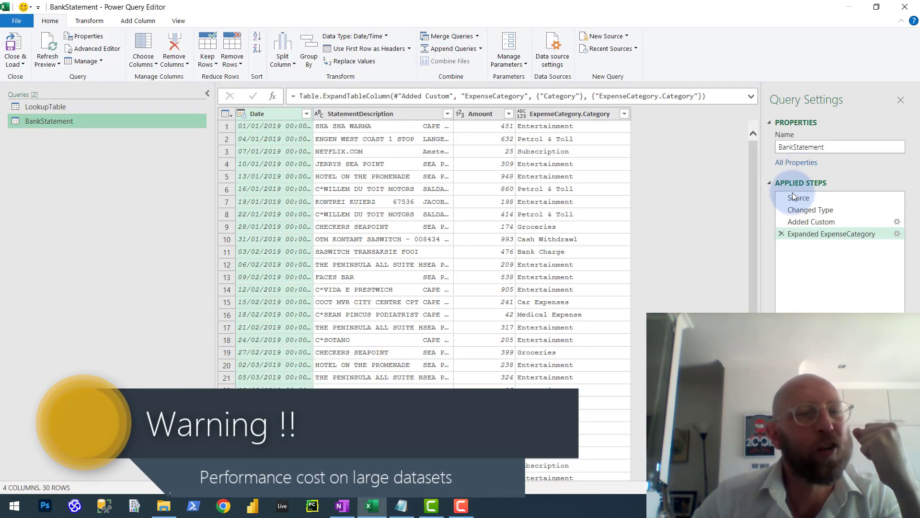
click(92, 52)
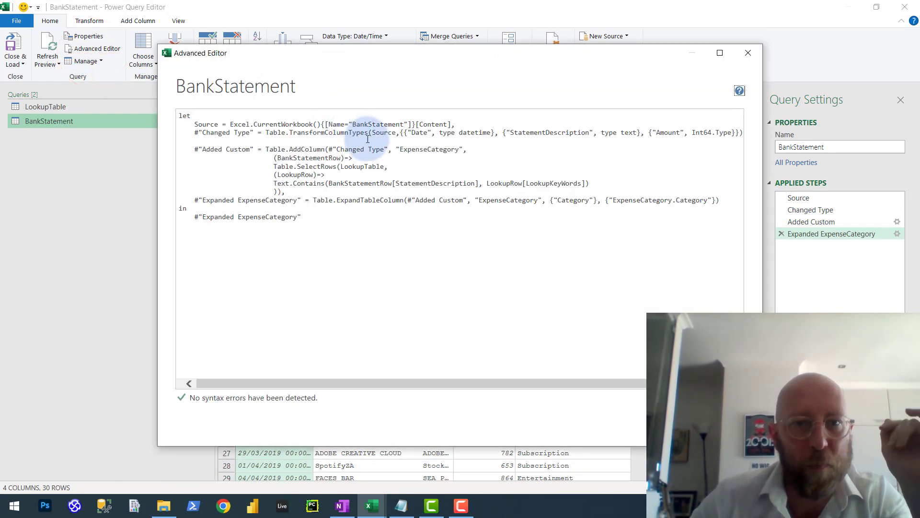
click(237, 140)
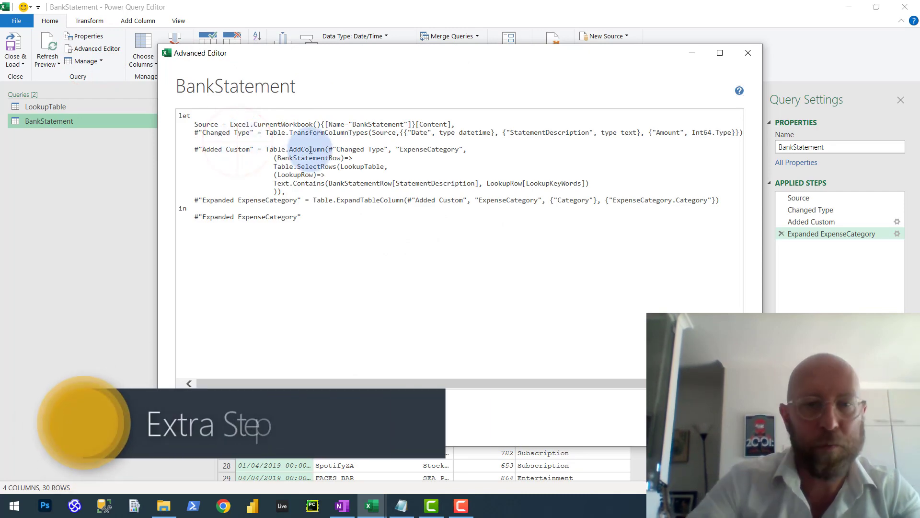
key(Return)
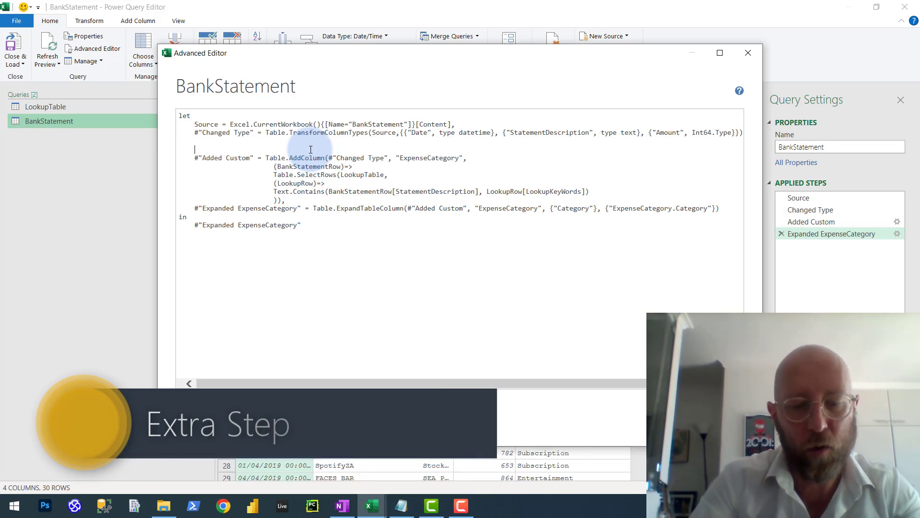
text(LookupBuffer = Table.Buffer()
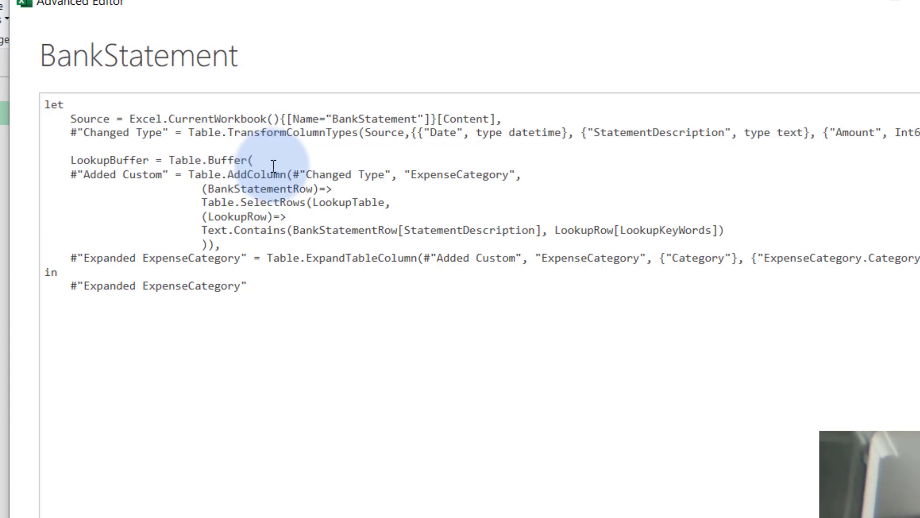
Make the new step LookupBuffer = Table.Buffer(LookupTable).
drag(313, 203, 389, 200)
key(shift+Home)
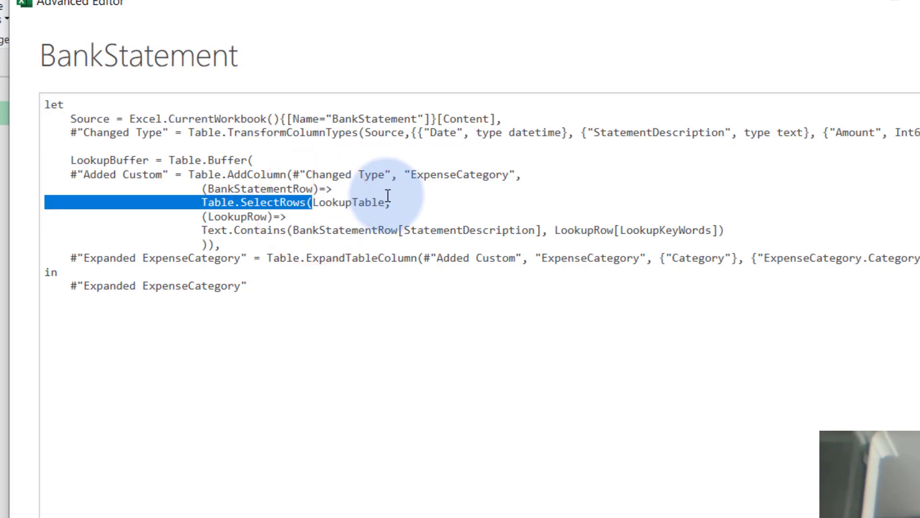
key(ctrl+c)
click(280, 160)
key(ctrl+v)
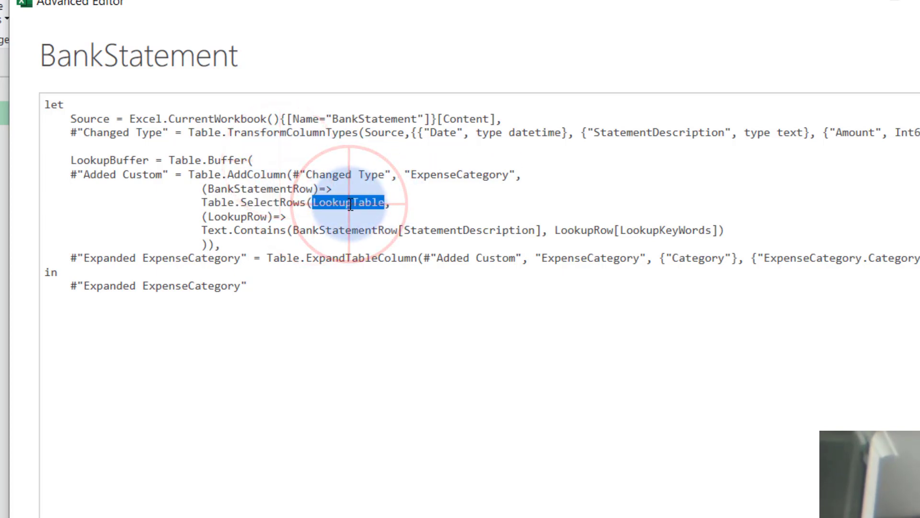
key(ctrl+c)
click(286, 160)
key(ctrl+v)
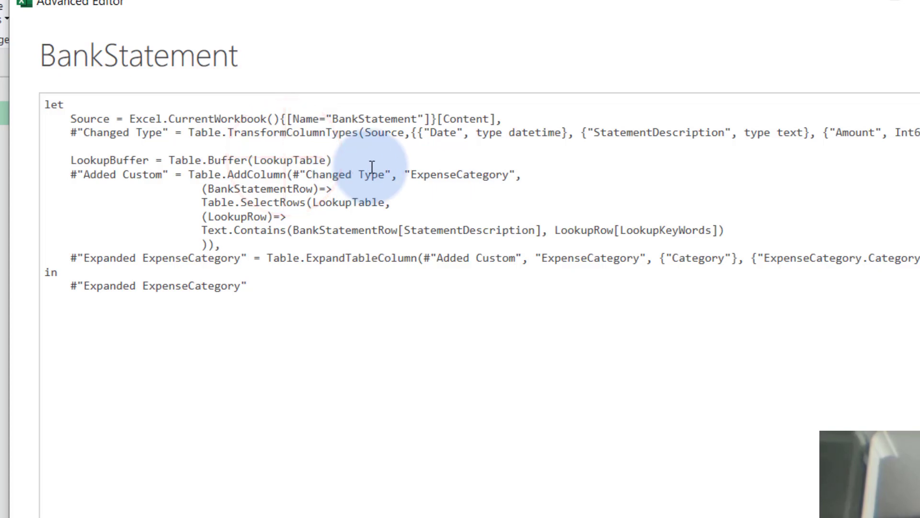
Replace LookupTable with LookupBuffer in the Table.SelectRows match.
double_click(117, 160)
key(ctrl+c)
double_click(350, 202)
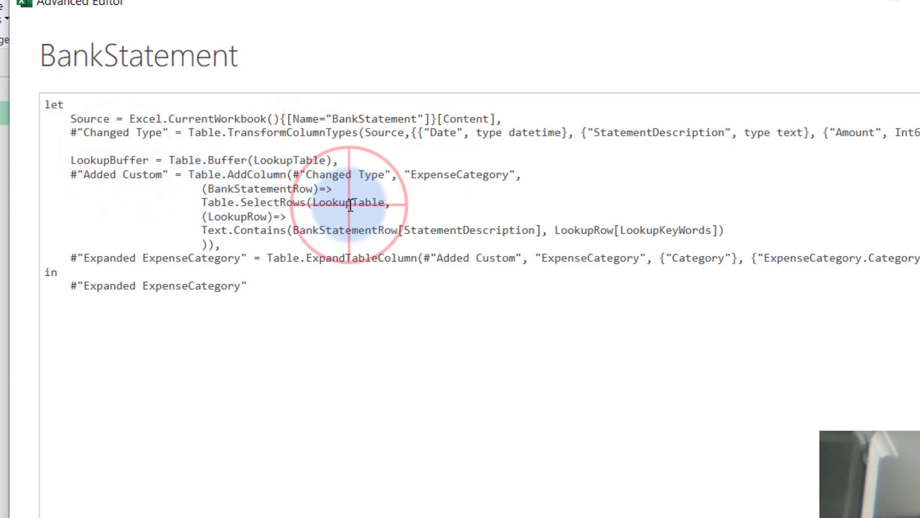
key(ctrl+v)
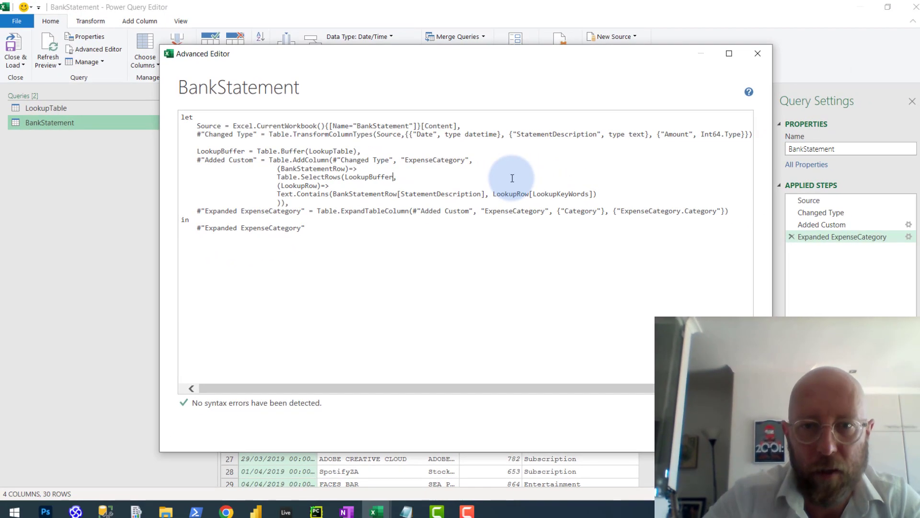
key(BackSpace)
Save the edited BankStatement query code and load it back to Sheet7.
click(697, 430)
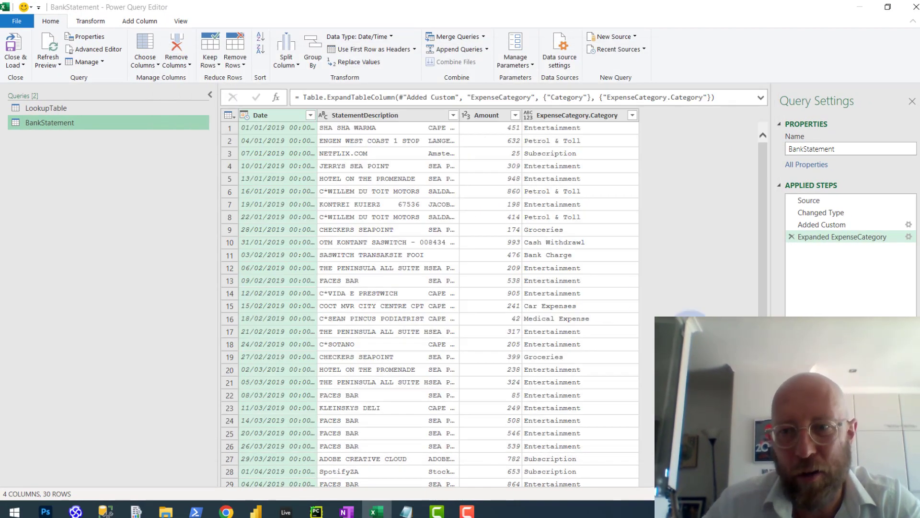
click(14, 48)
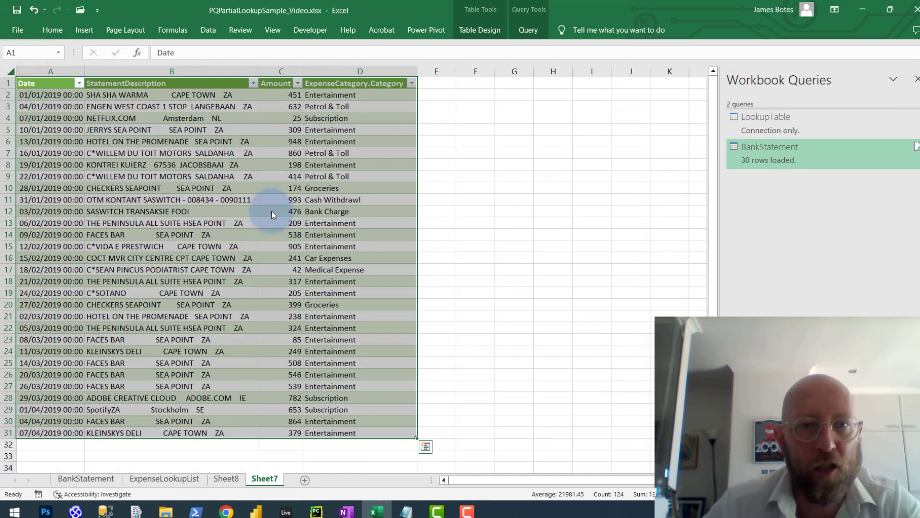
click(479, 188)
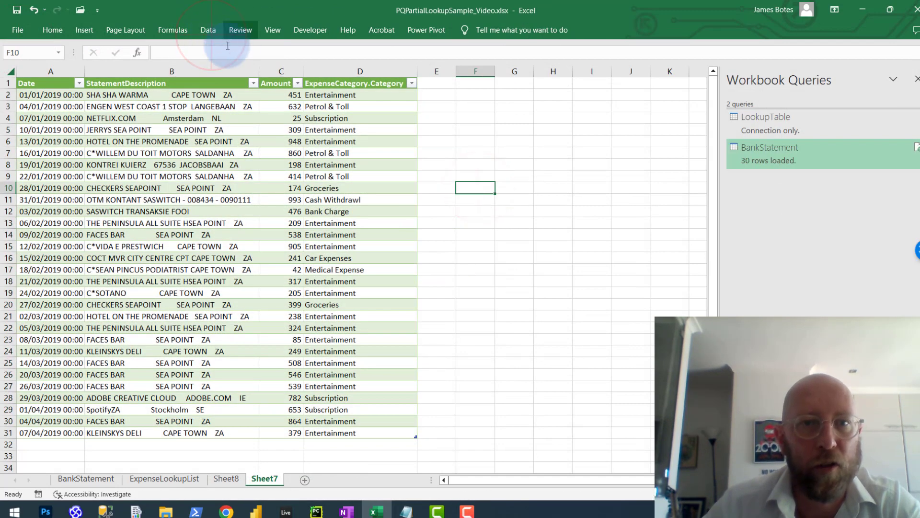
Refresh all queries and select the StatementDescription column to check the 30 categorised rows.
click(215, 33)
click(279, 62)
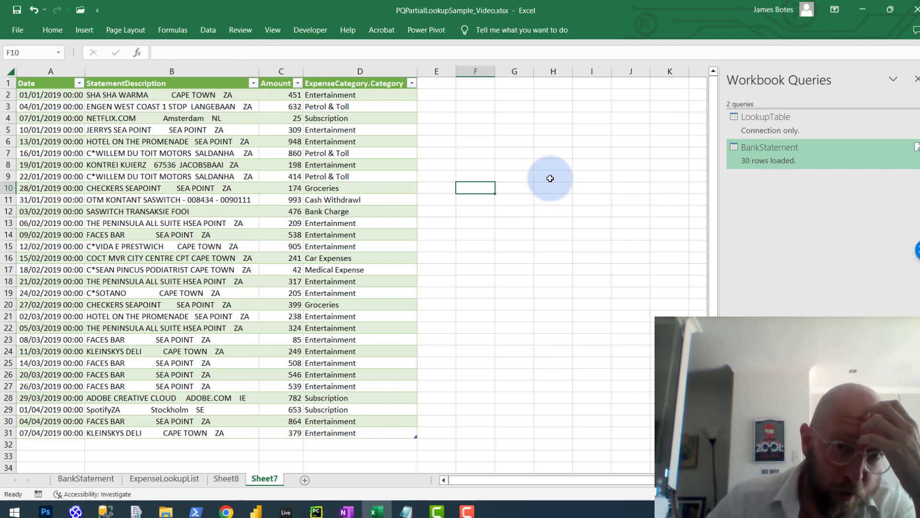
click(468, 162)
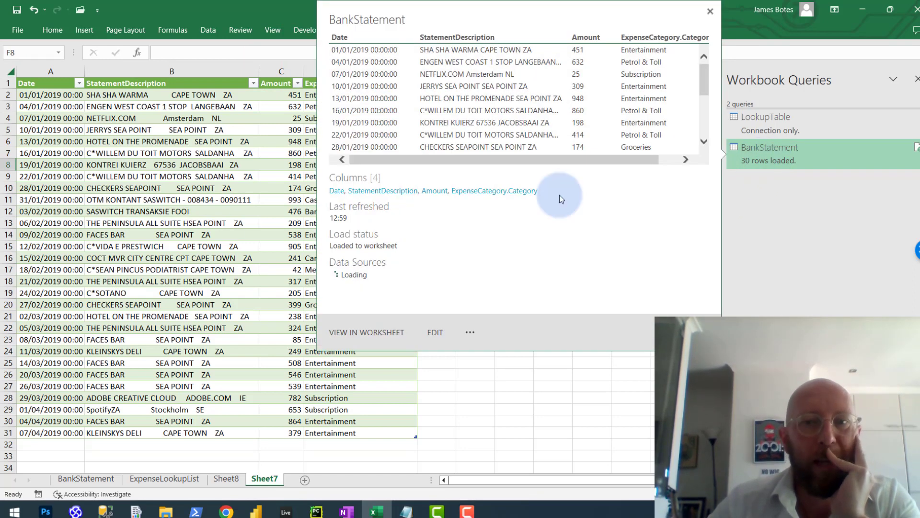
click(153, 223)
click(213, 176)
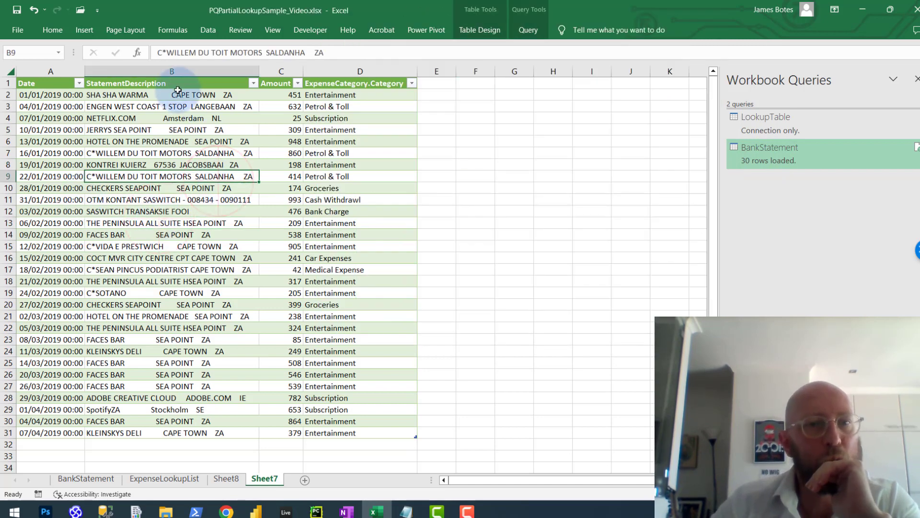
drag(178, 90, 182, 433)
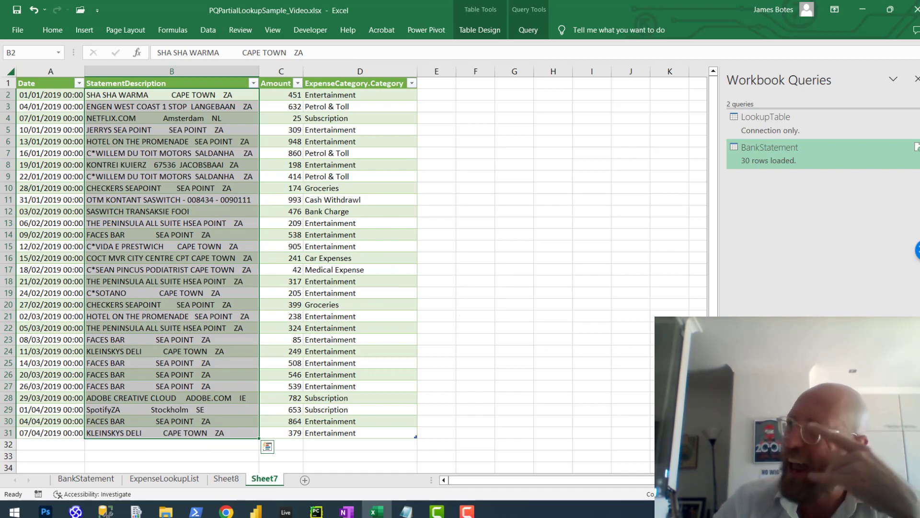